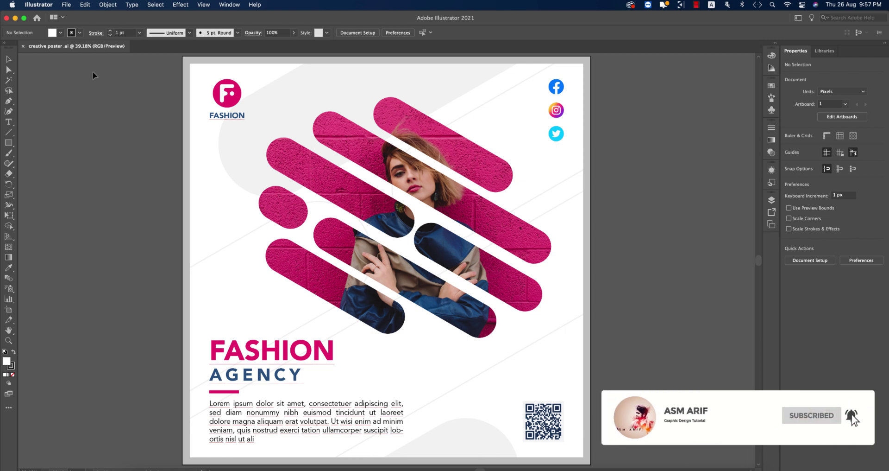
Start a new document from the 2000 × 2000 px custom preset and check its width and height.
click(67, 5)
click(70, 17)
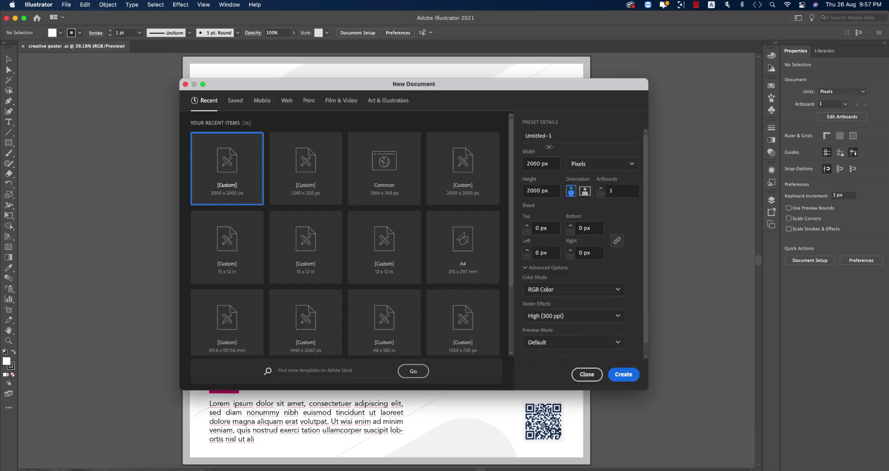
click(452, 179)
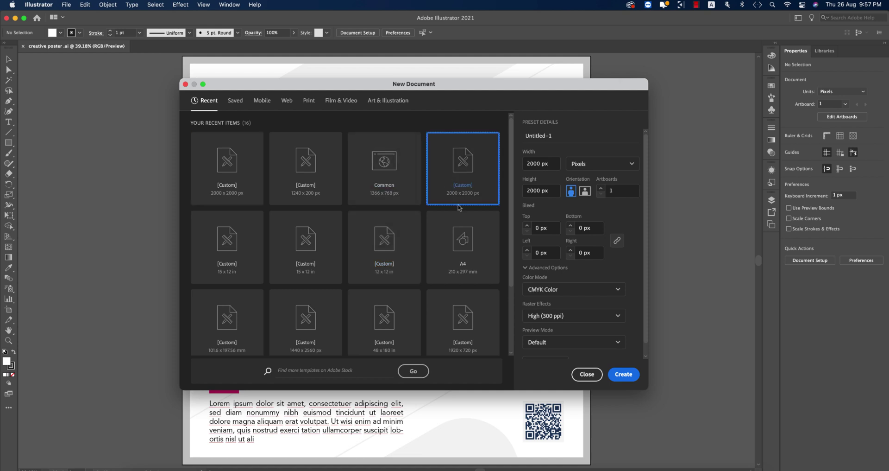
click(544, 165)
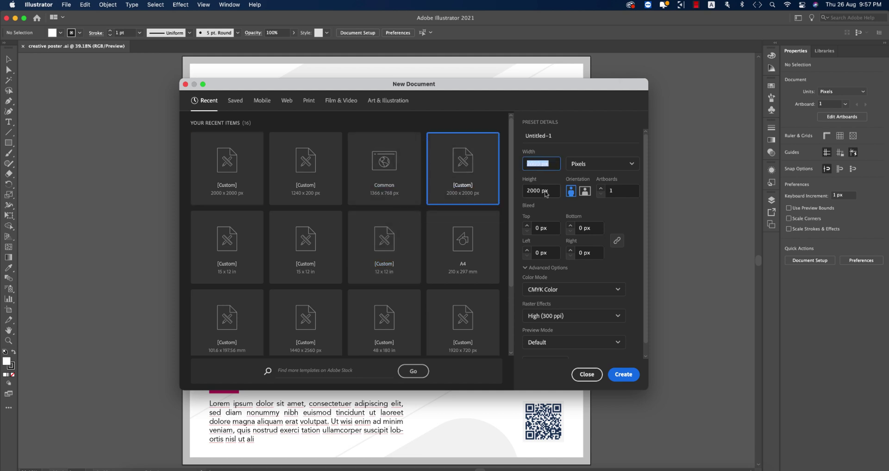
click(546, 193)
Name the document 'SM design', create it, and compare it with the poster tab.
click(548, 137)
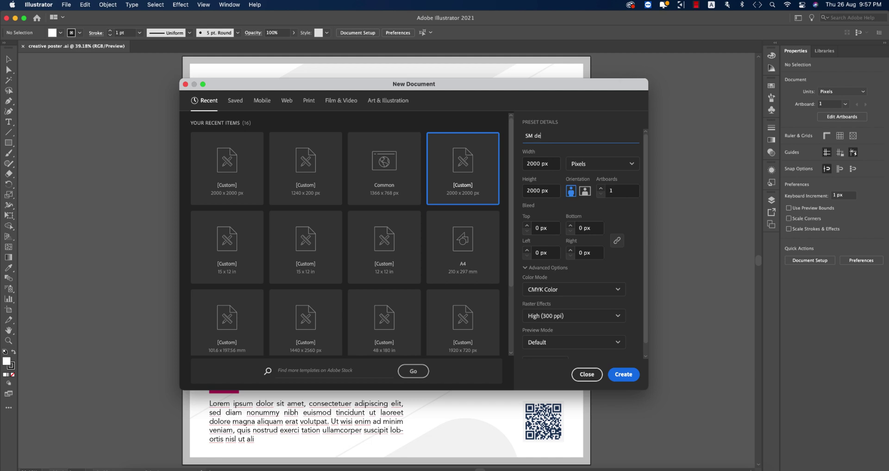
click(625, 373)
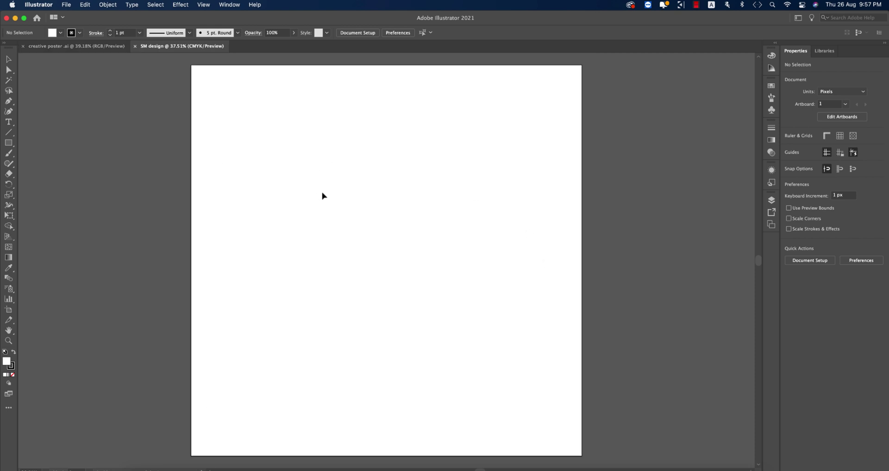
click(77, 46)
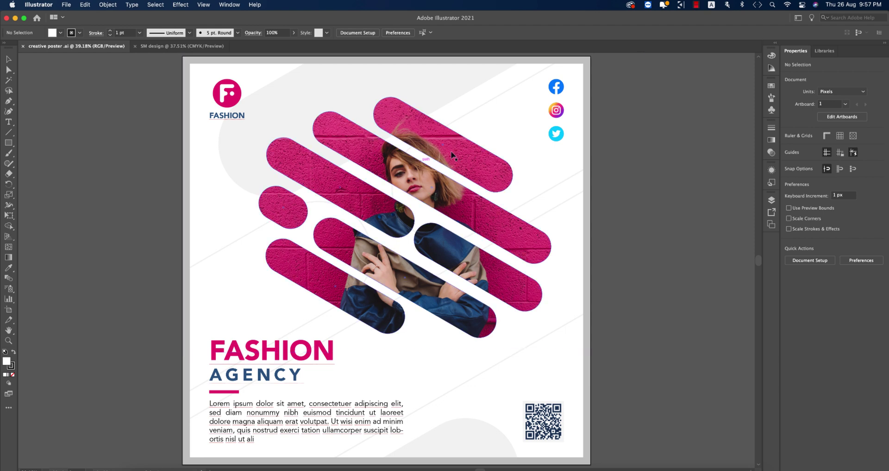
click(207, 48)
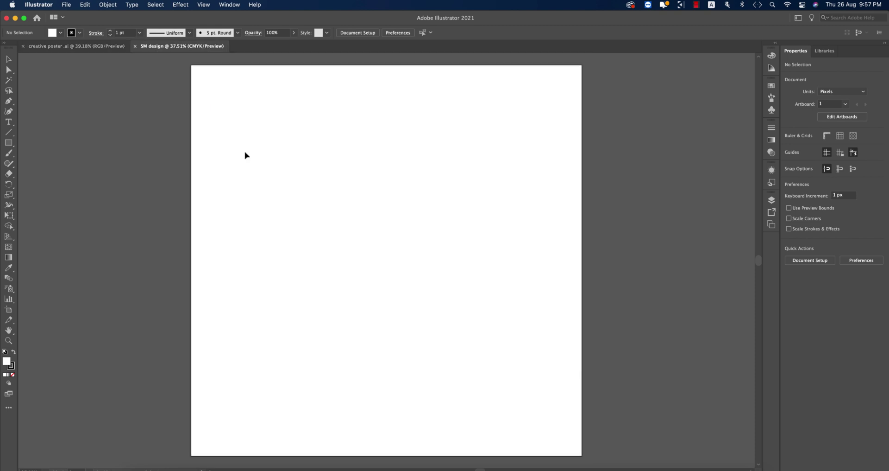
Draw a wide rectangle near the artboard top with 50% grey fill and no stroke.
drag(9, 143, 37, 143)
drag(322, 159, 487, 195)
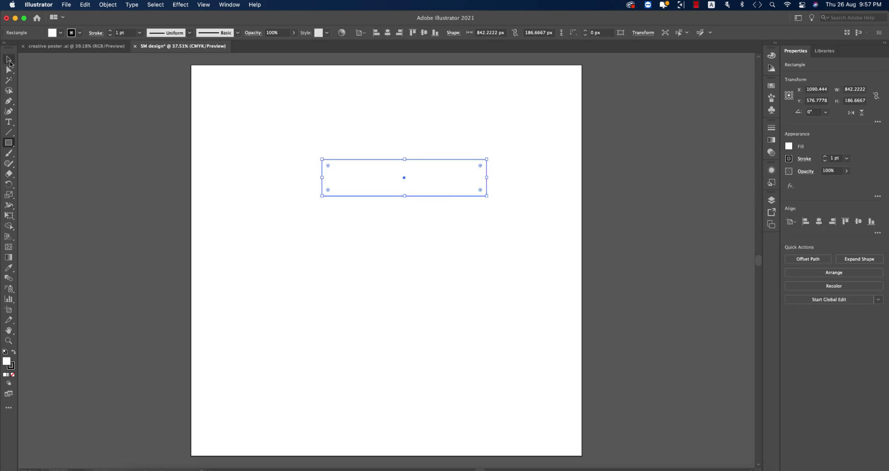
click(49, 34)
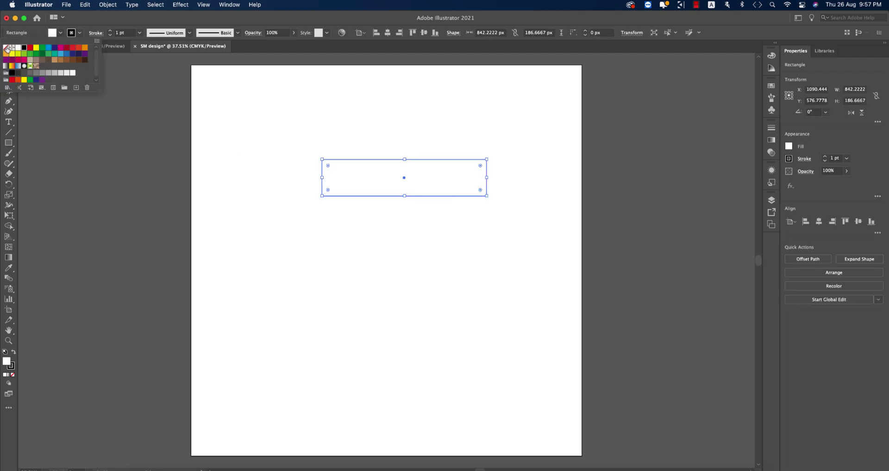
click(6, 48)
click(60, 32)
click(61, 32)
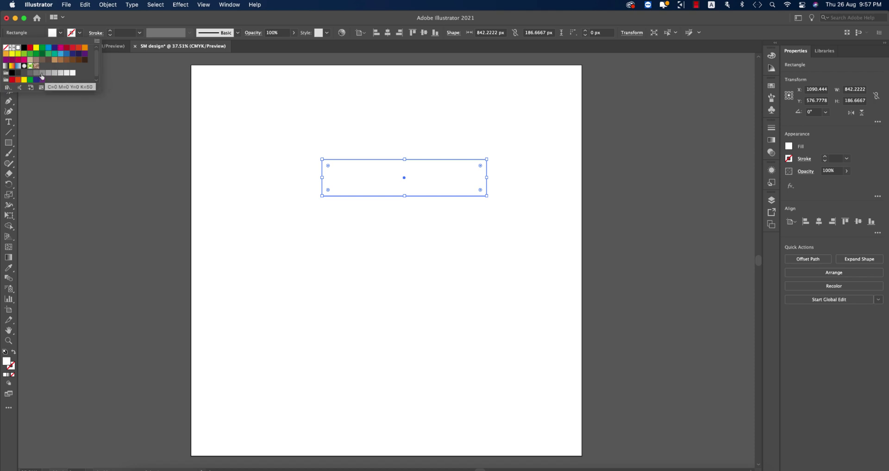
click(41, 74)
Duplicate and resize the rectangle into six staggered bars of varying widths, then select all.
click(303, 217)
drag(447, 183, 332, 278)
click(477, 199)
drag(399, 267, 496, 273)
drag(479, 267, 474, 314)
click(513, 273)
drag(516, 268, 562, 268)
click(526, 333)
drag(218, 133, 566, 366)
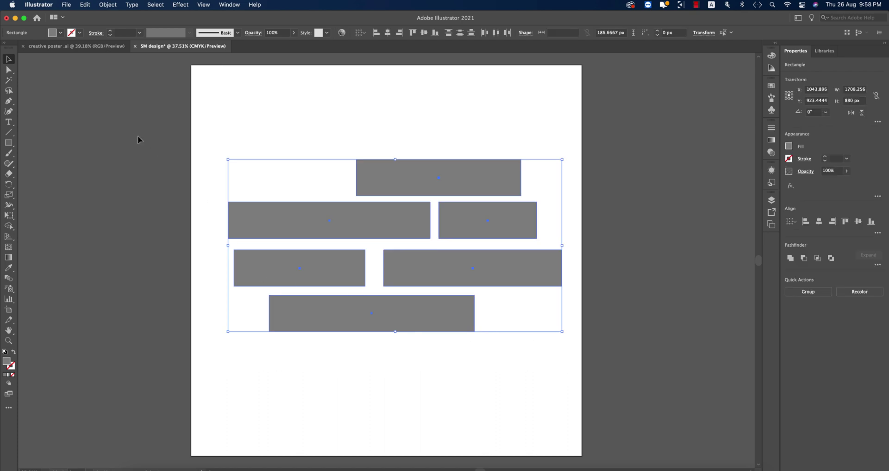
drag(9, 70, 39, 68)
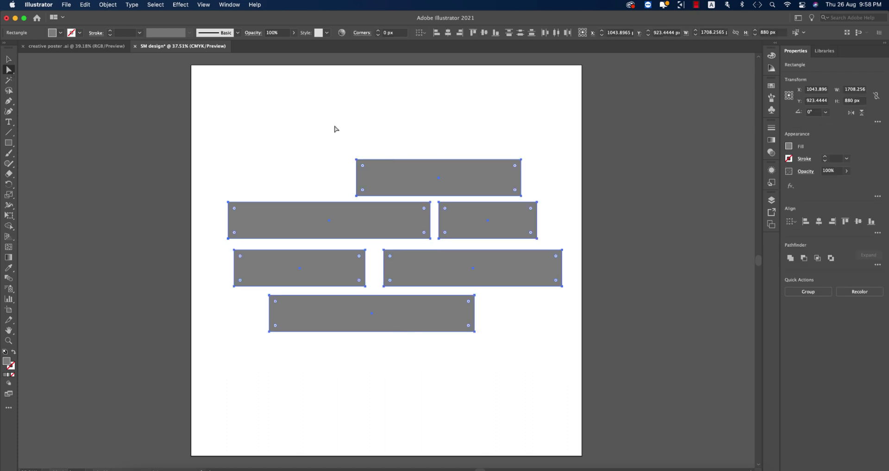
Round all six rectangles into pills, stretch the middle-right pill leftward, and reselect all.
drag(362, 166, 540, 243)
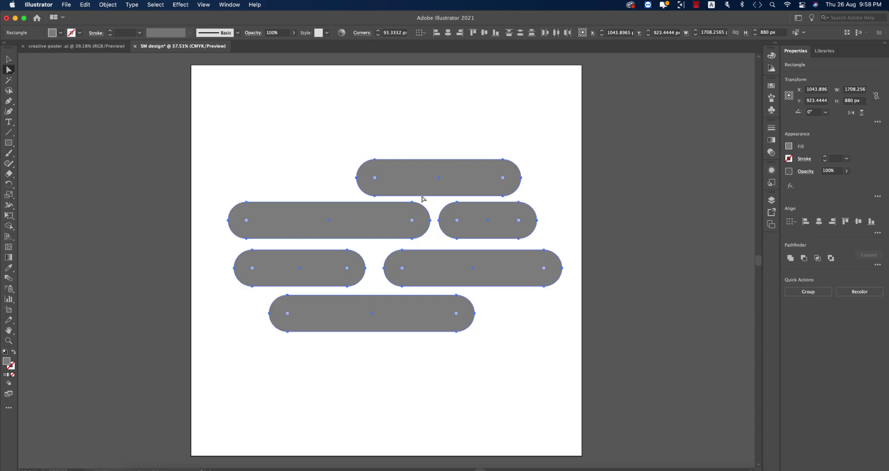
click(10, 60)
click(85, 149)
click(387, 267)
drag(384, 268, 372, 270)
click(218, 197)
drag(218, 146, 577, 357)
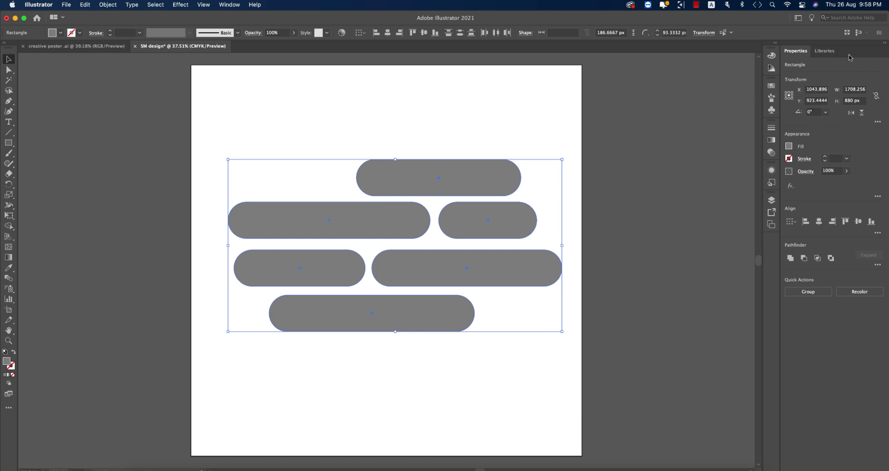
Reset the workspace to Essentials Classic and rotate the pill group to 30°.
click(798, 18)
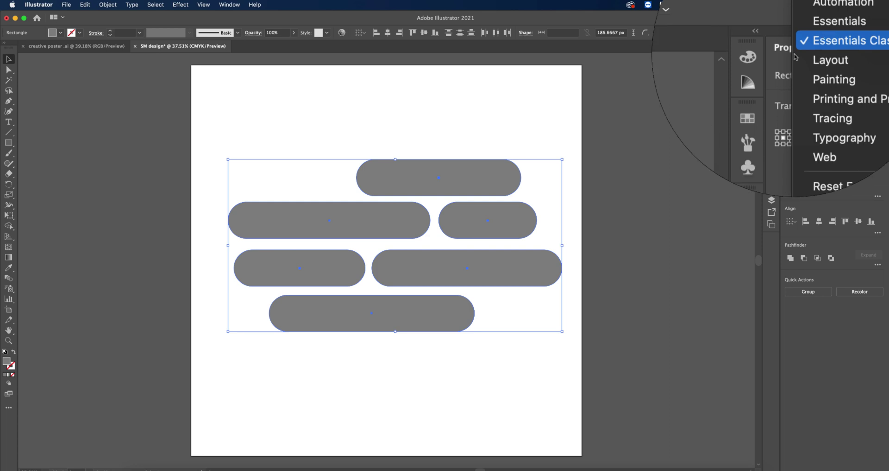
click(851, 344)
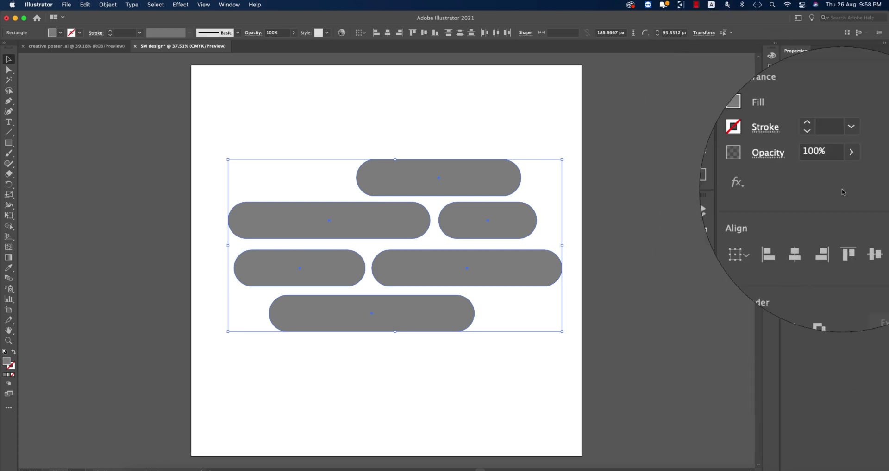
click(798, 18)
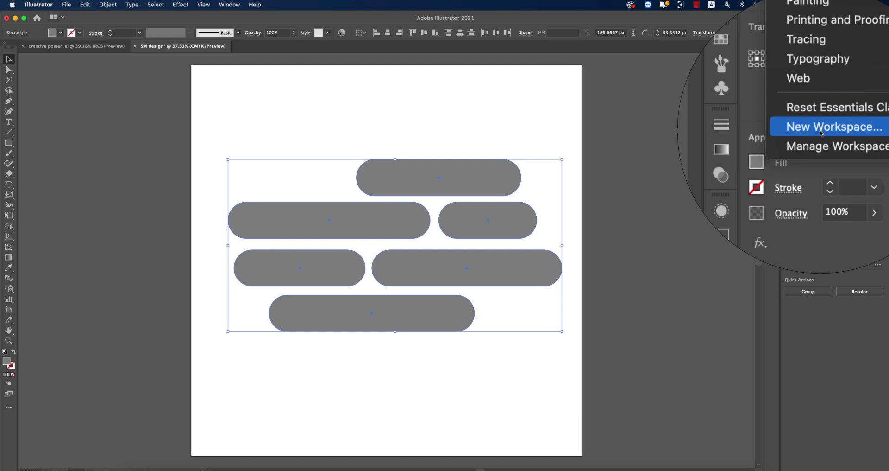
click(846, 121)
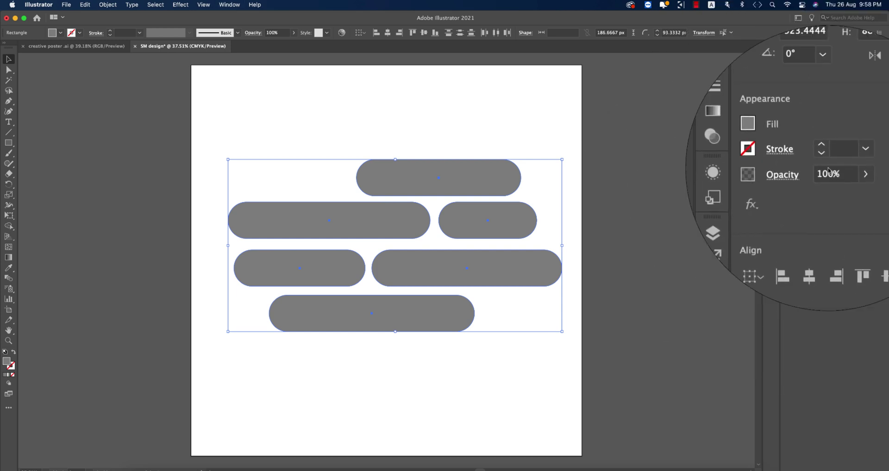
click(826, 110)
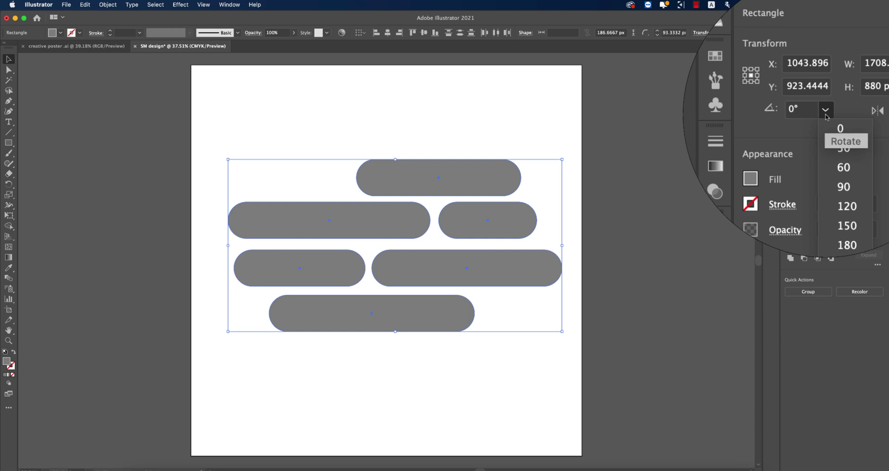
click(832, 139)
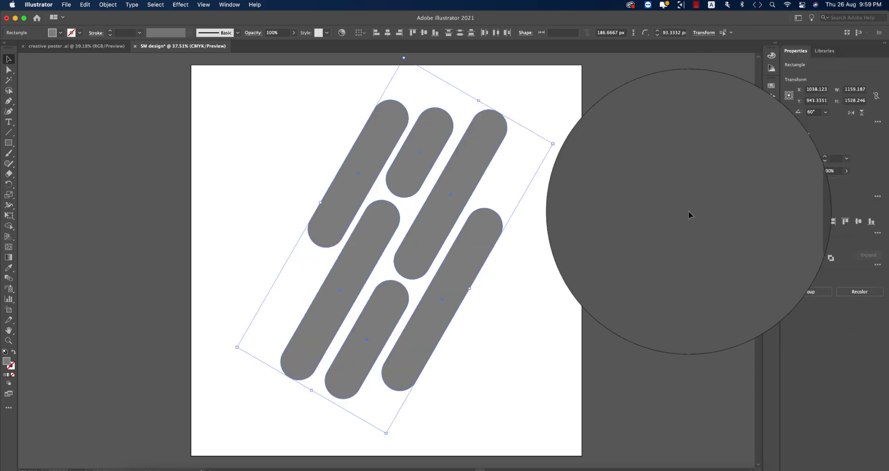
click(826, 112)
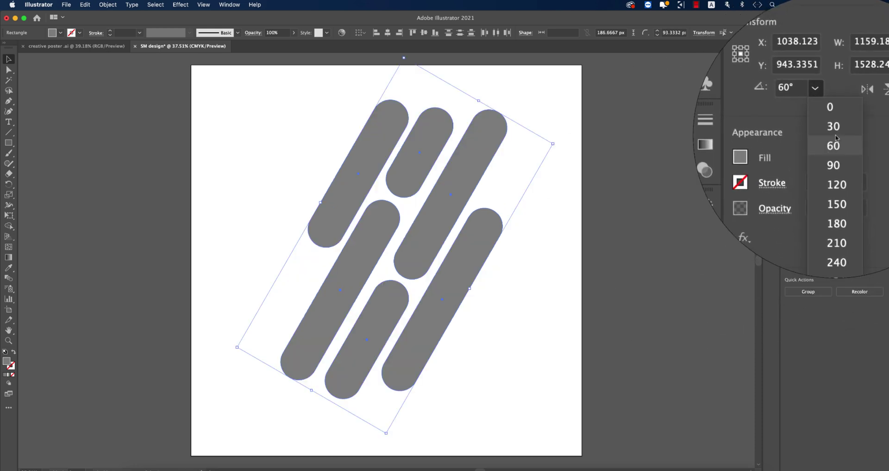
click(833, 130)
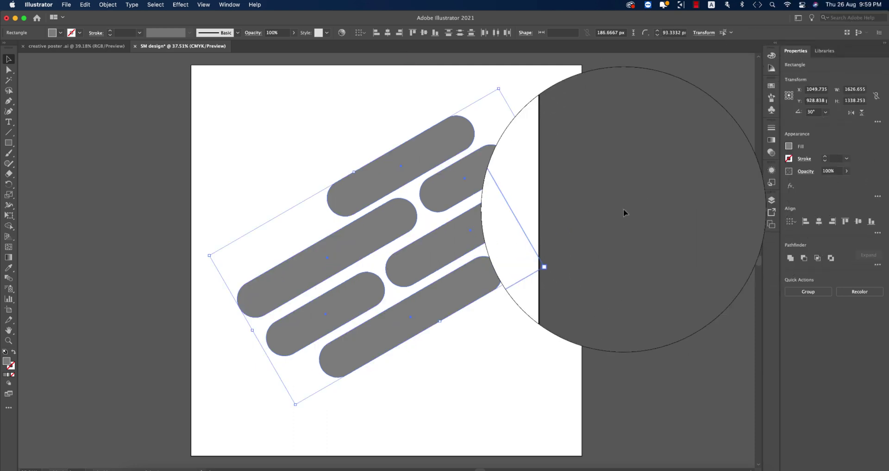
Scale the rotated pill group down into a smaller diagonal cluster.
drag(544, 163, 498, 205)
scroll(533, 238, down, 1)
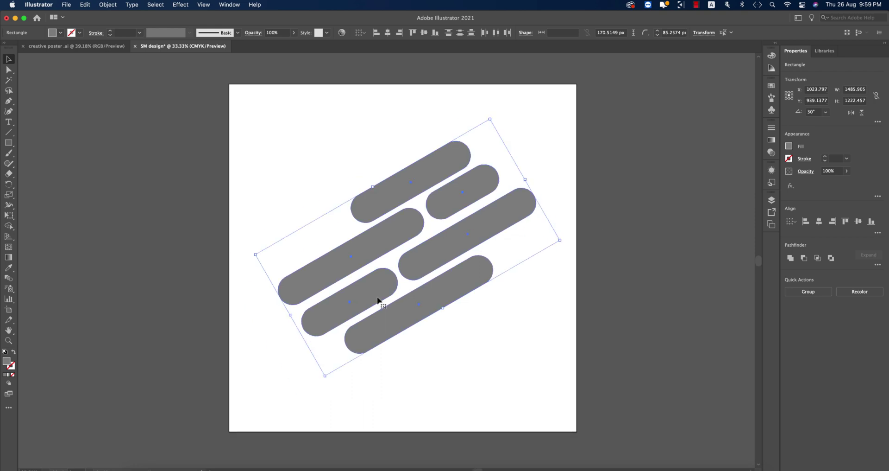
drag(290, 314, 310, 304)
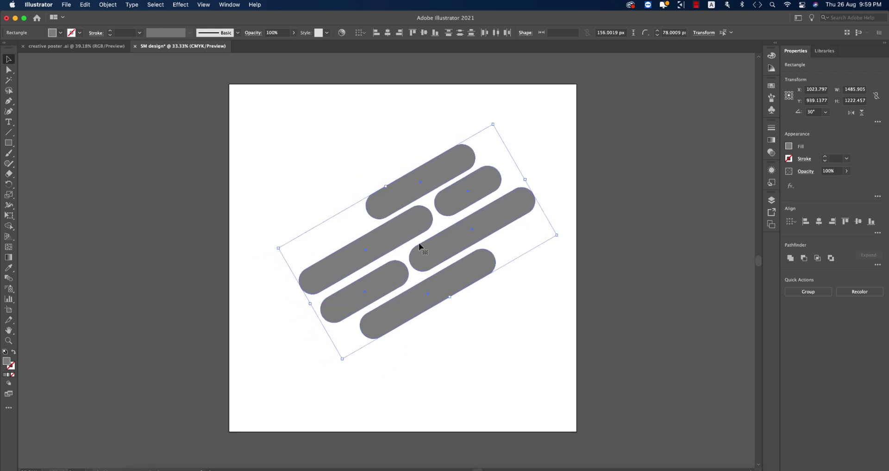
scroll(494, 267, down, 2)
key(super+z)
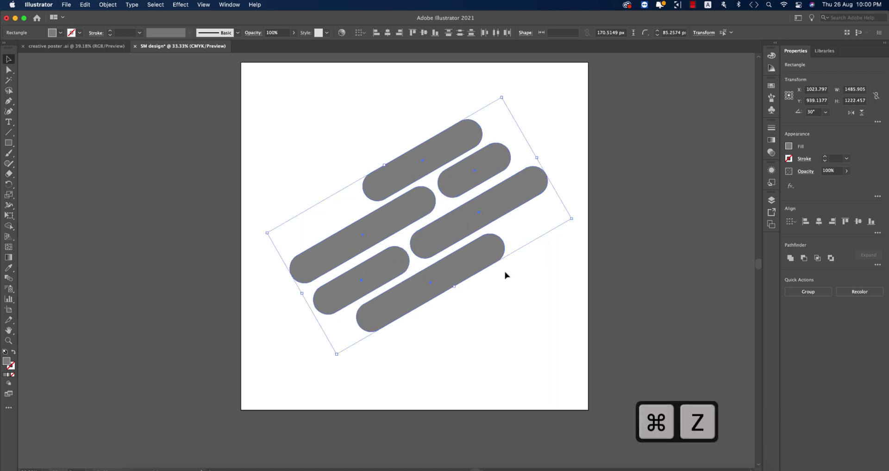
key(super+shift+z)
scroll(543, 297, down, 1)
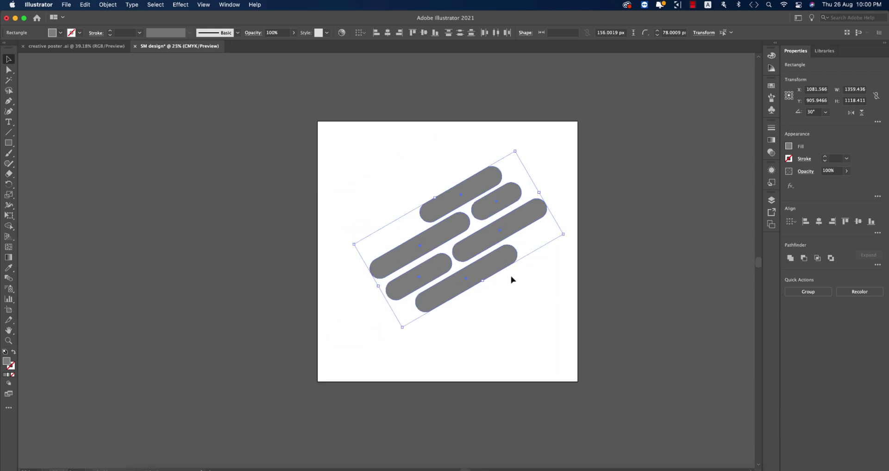
Place a spare copy of the pills off the artboard at left and reselect the original.
drag(497, 268, 174, 243)
click(307, 268)
drag(356, 165, 558, 339)
scroll(558, 338, right, 2)
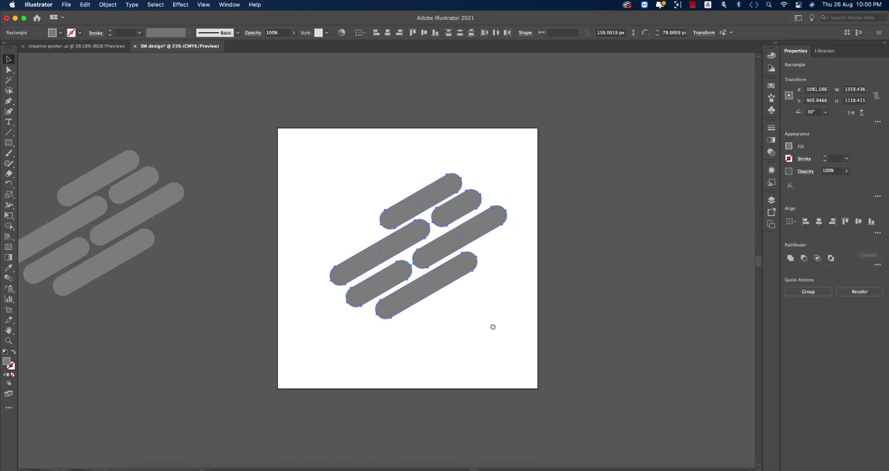
Make the pills one compound path and place the pink-wall wesley-tingey photo centred across the artboard.
click(108, 4)
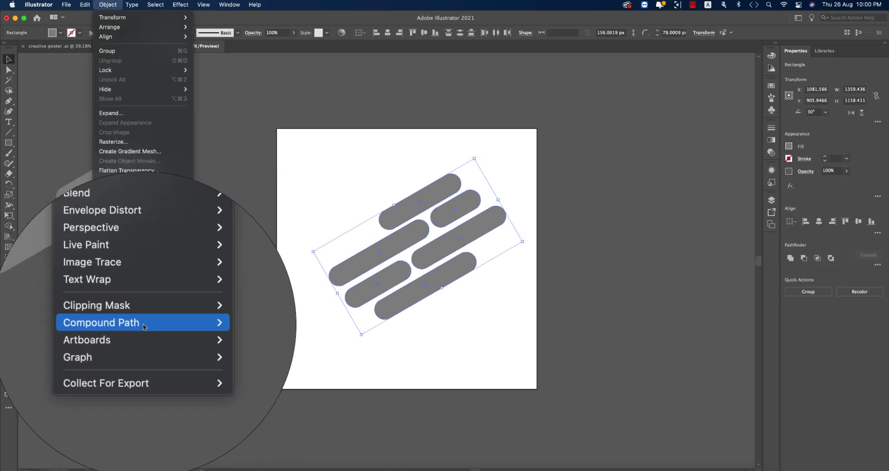
click(206, 326)
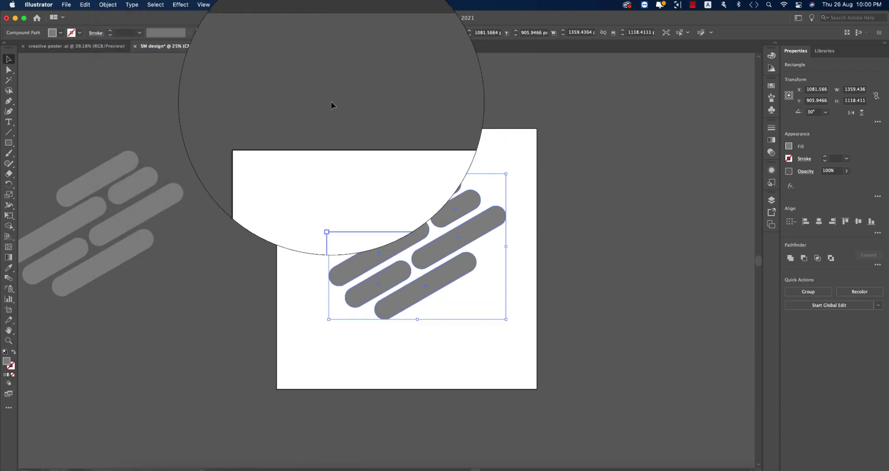
click(67, 4)
click(85, 163)
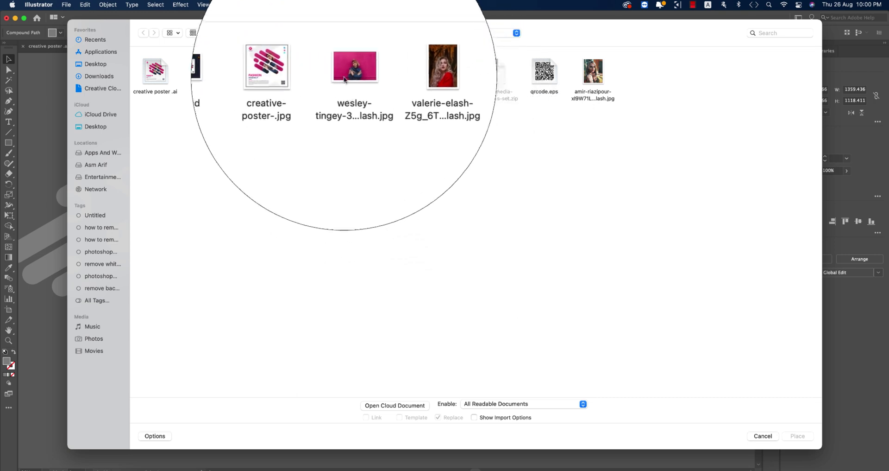
click(344, 79)
click(798, 436)
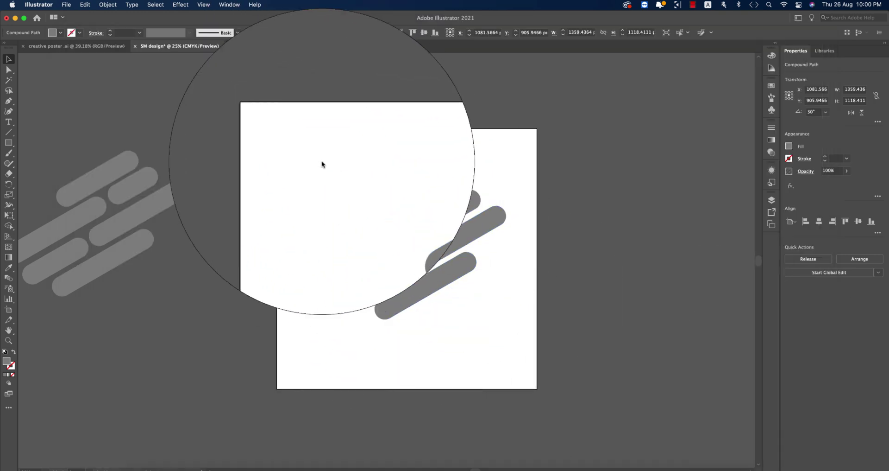
drag(318, 162, 588, 419)
drag(483, 276, 454, 241)
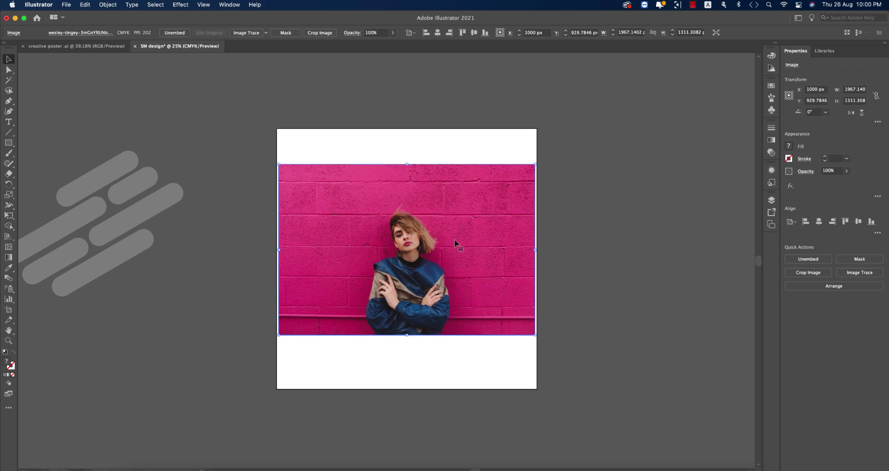
Send the photo behind the pills and make a clipping mask from them.
key(super+shift+bracketleft)
drag(366, 155, 485, 317)
right_click(486, 317)
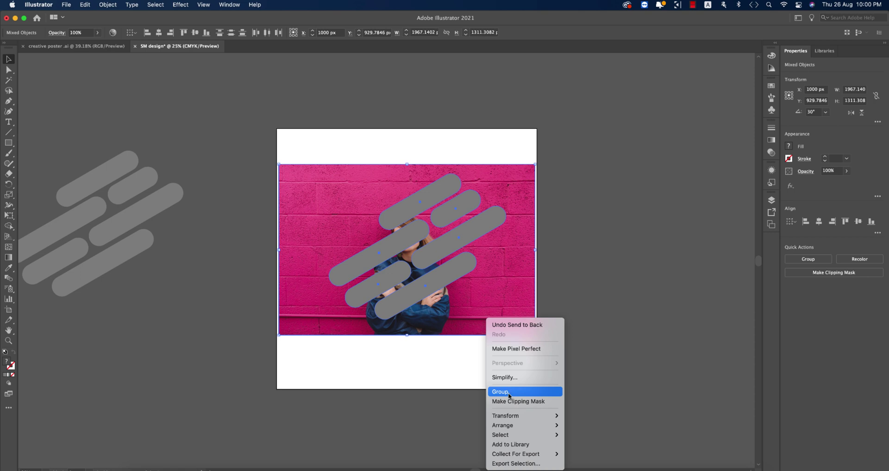
click(495, 401)
click(484, 381)
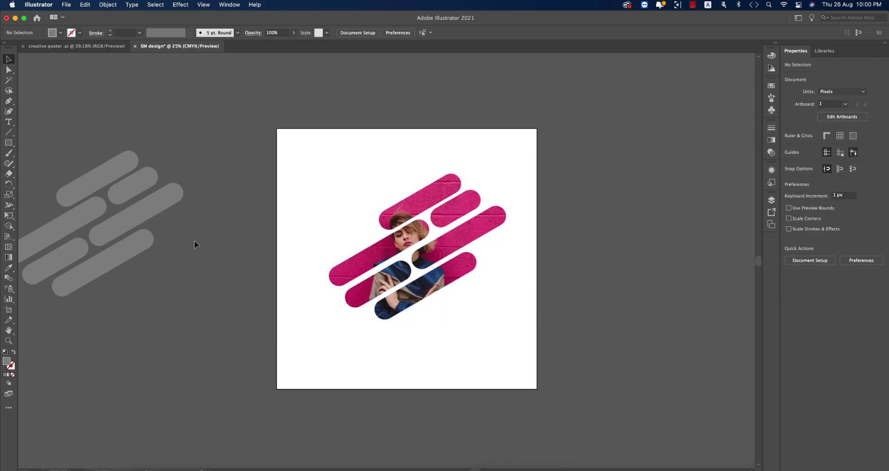
Check the spare grey bars, then nudge the clipped photo group slightly up and left.
click(124, 214)
scroll(167, 288, left, 3)
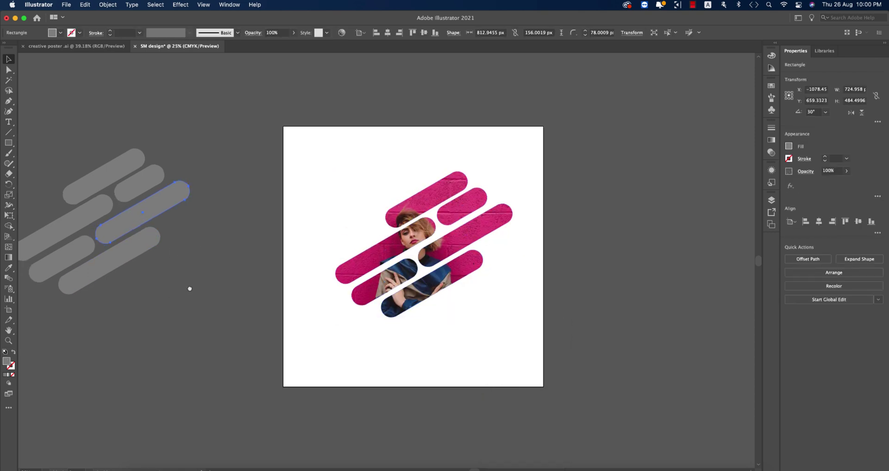
drag(200, 307, 148, 162)
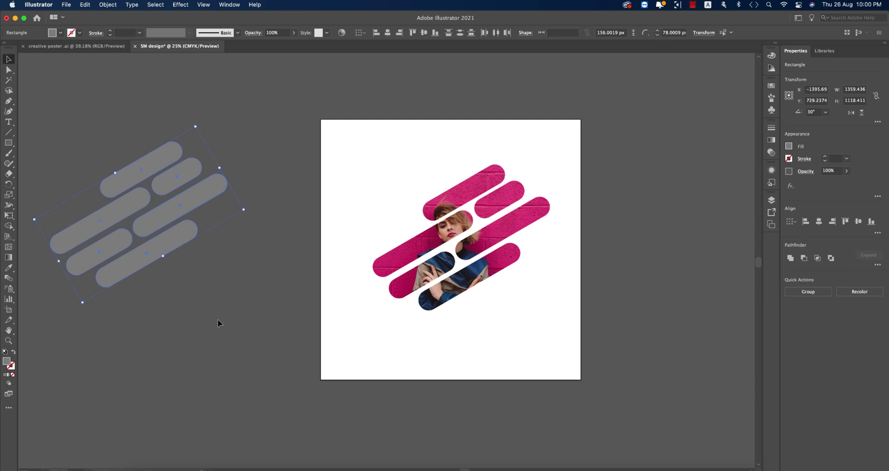
click(238, 297)
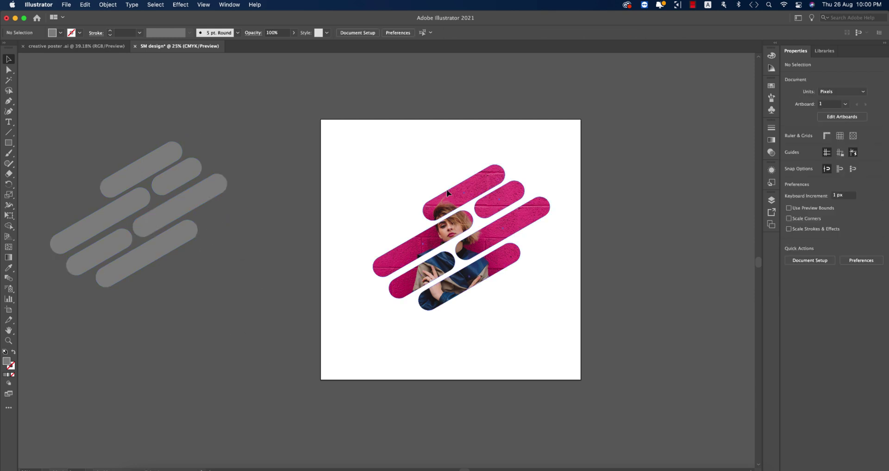
drag(495, 268, 487, 268)
click(371, 154)
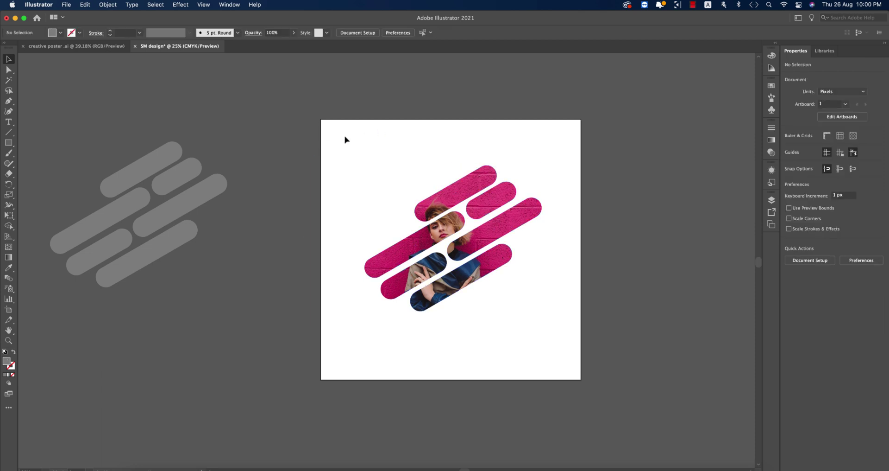
scroll(343, 142, up, 2)
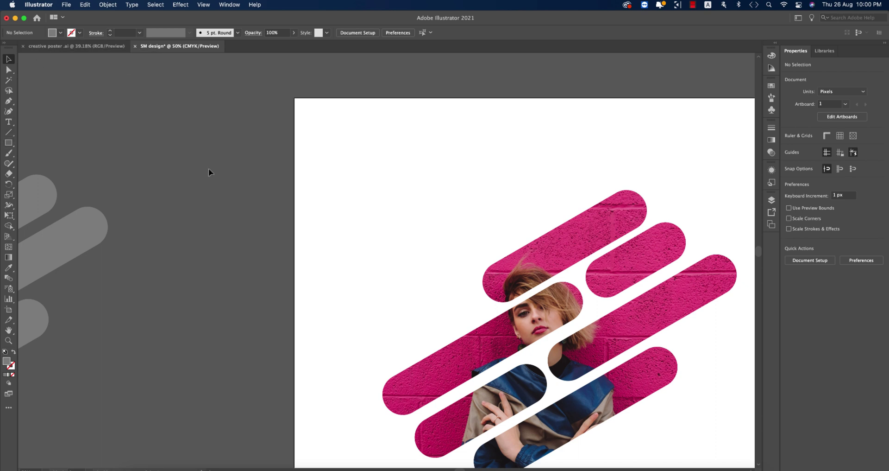
Add text at the artboard's top-left in Slenco Black at 72 pt.
click(12, 144)
click(10, 122)
click(316, 152)
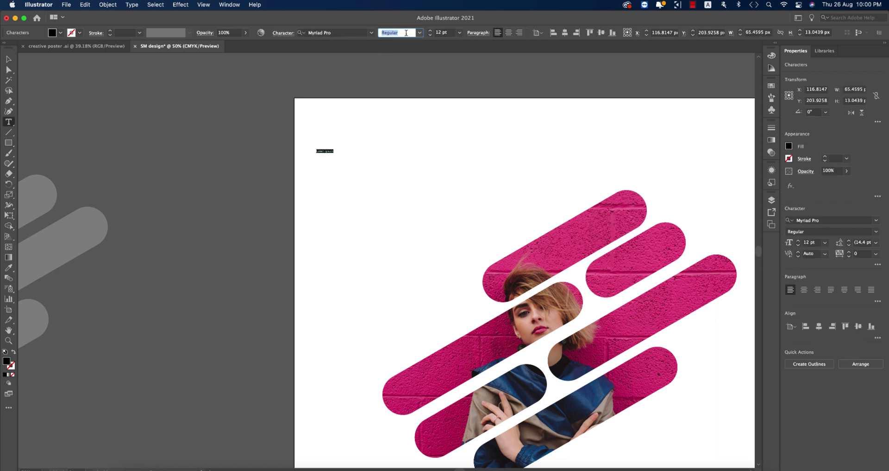
click(371, 32)
click(379, 103)
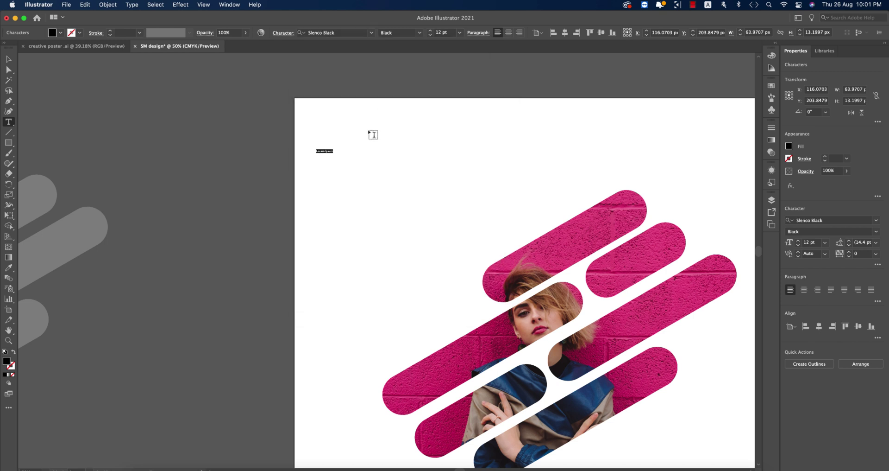
click(459, 32)
click(469, 188)
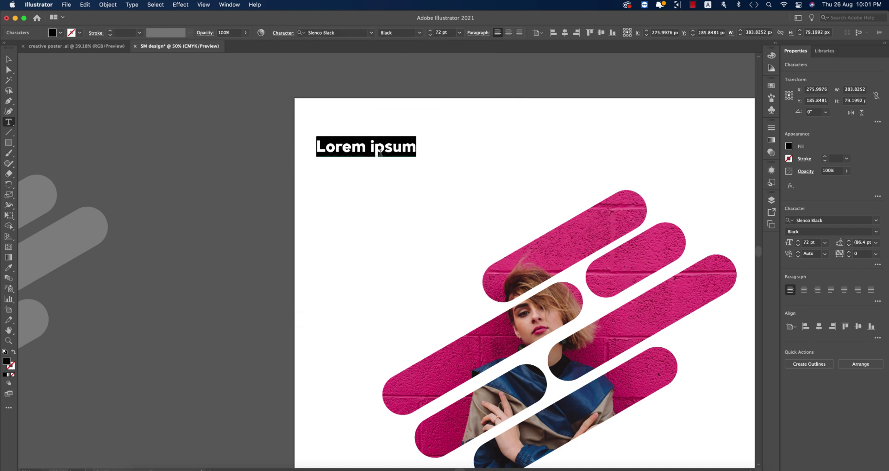
Replace the text with a capital F, enlarge it, and convert it to outlines.
click(379, 152)
key(super+a)
text(f)
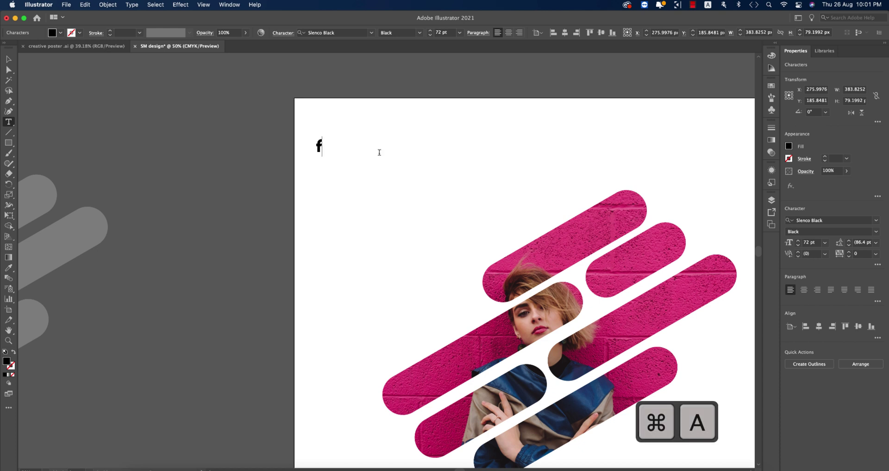
key(BackSpace)
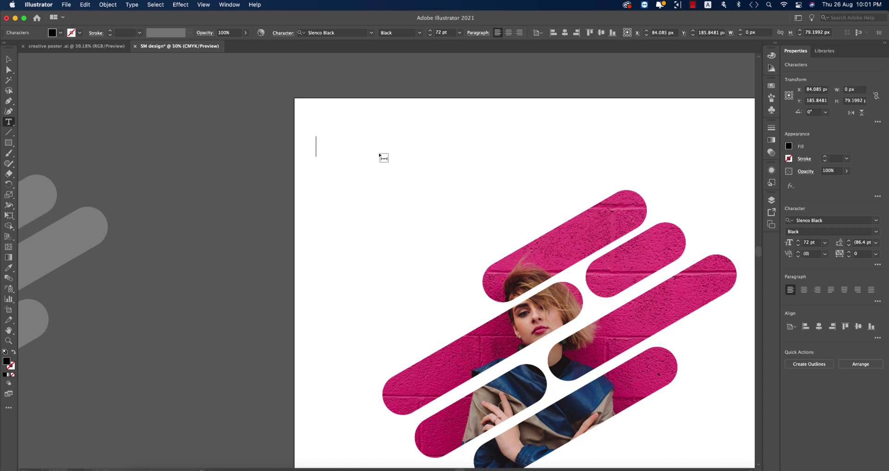
click(9, 59)
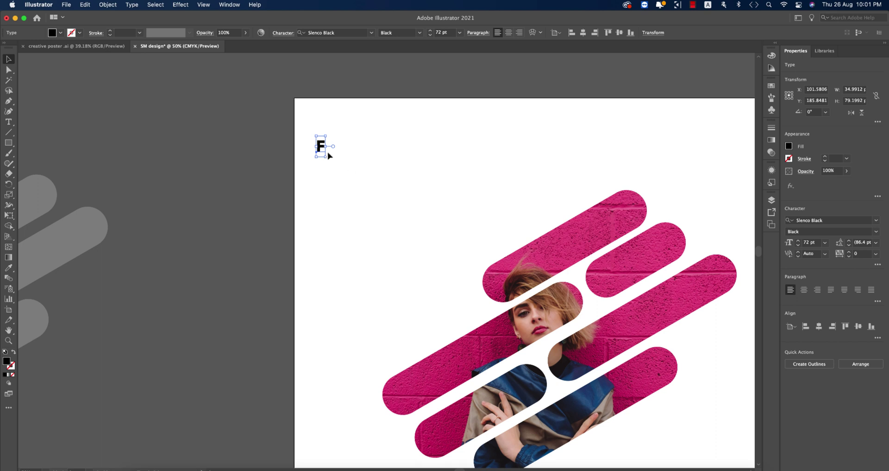
drag(326, 147, 361, 148)
right_click(350, 147)
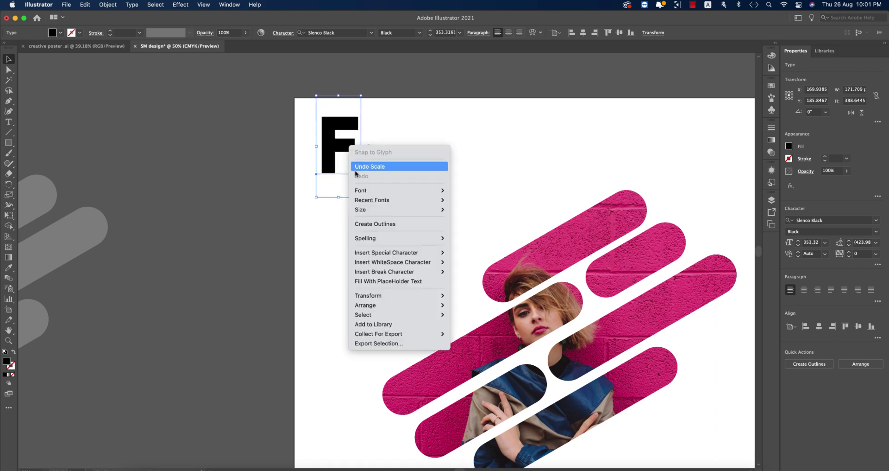
click(371, 223)
Zoom in on the outlined F and select the right-end points of its middle arm.
key(super+equal)
key(super+equal)
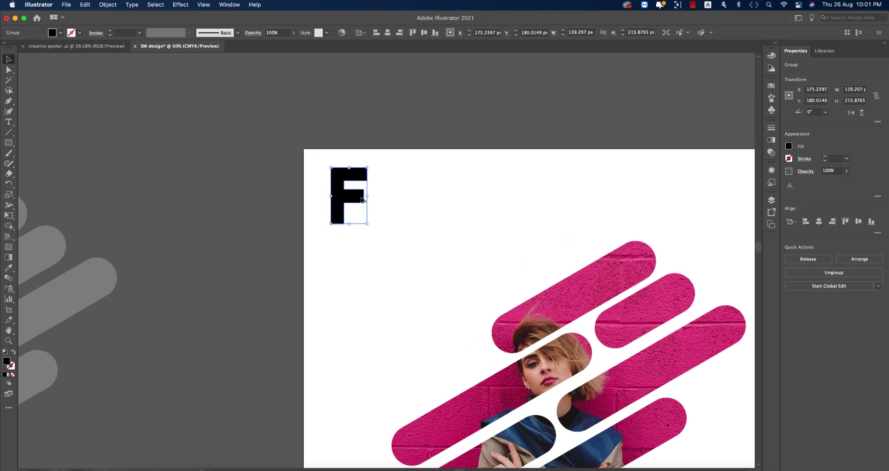
key(super+equal)
click(430, 214)
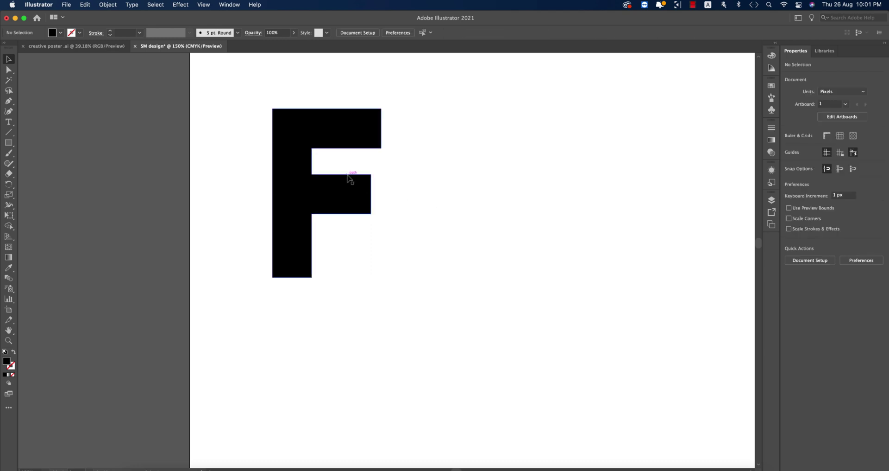
key(a)
drag(384, 184, 357, 237)
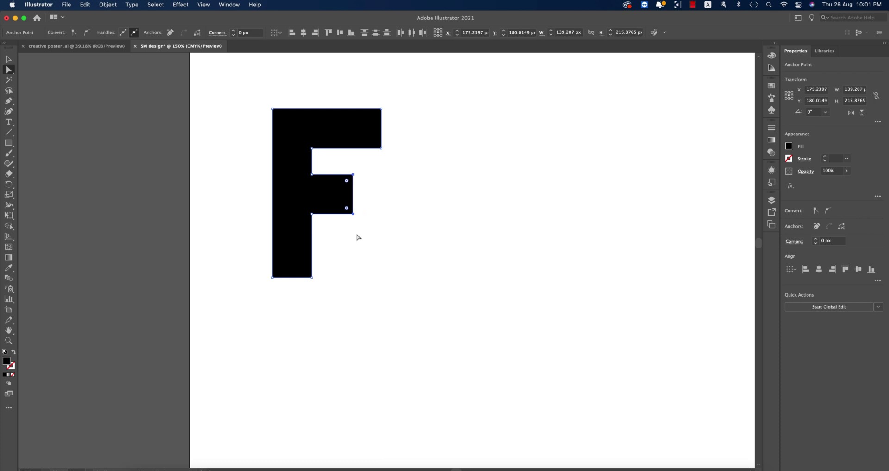
Select the whole F and round all of its corners with the live-corner widget.
click(367, 235)
key(v)
drag(245, 98, 440, 298)
key(a)
drag(375, 118, 364, 134)
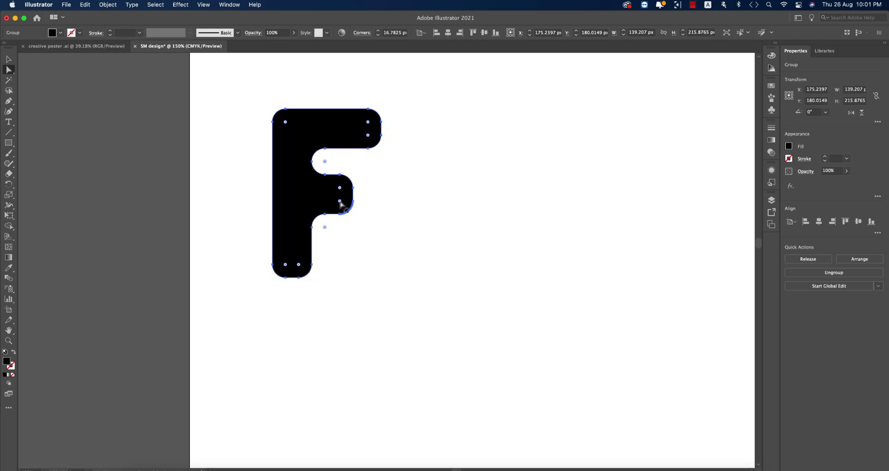
Turn the middle arm end, top arm end and stem bottom into semicircles.
drag(341, 192, 287, 198)
drag(368, 138, 295, 139)
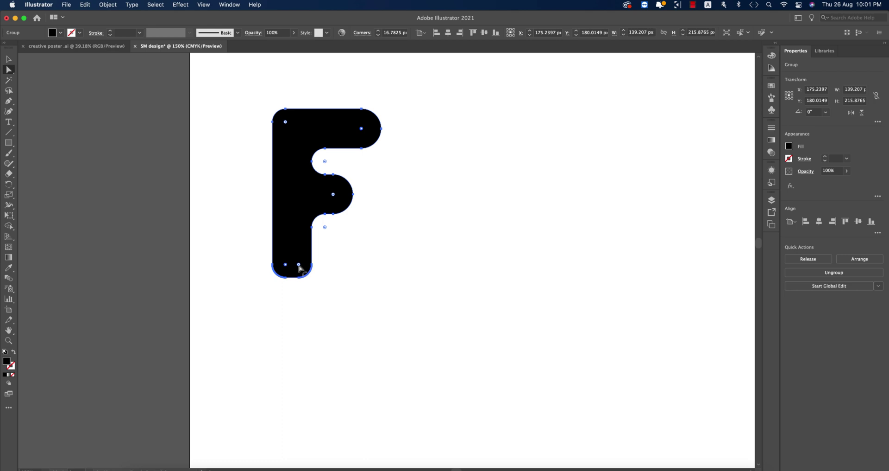
drag(299, 266, 297, 199)
click(428, 291)
key(v)
click(8, 143)
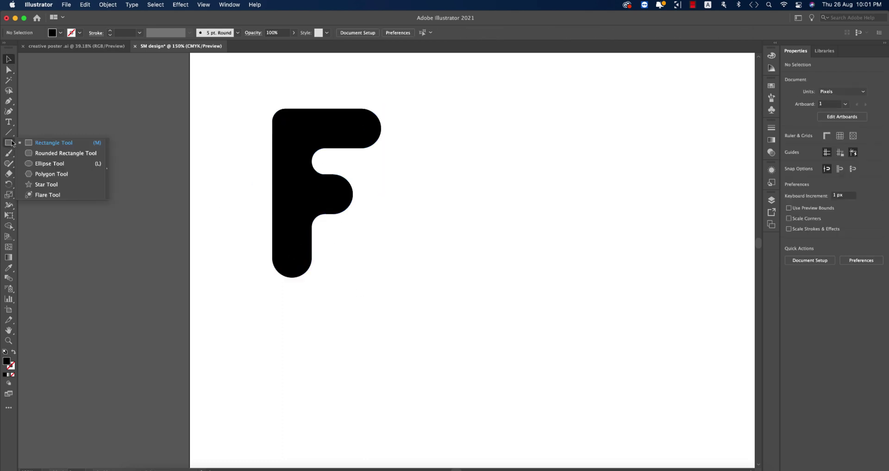
Draw a small circle just right of the F's middle arm.
click(46, 166)
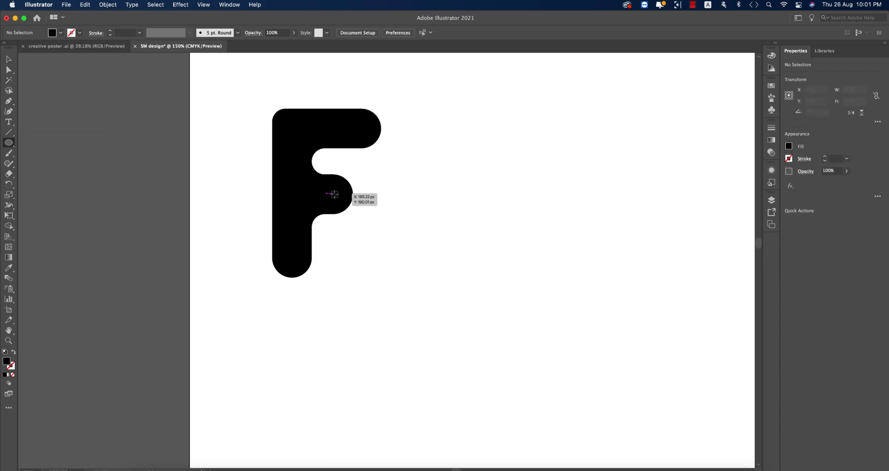
mouse_move(335, 193)
mouse_down()
mouse_move(352, 207)
mouse_move(345, 210)
mouse_move(342, 200)
mouse_up()
key(v)
key(shift+Right)
key(shift+Right)
key(shift+Right)
key(shift+Right)
key(shift+Right)
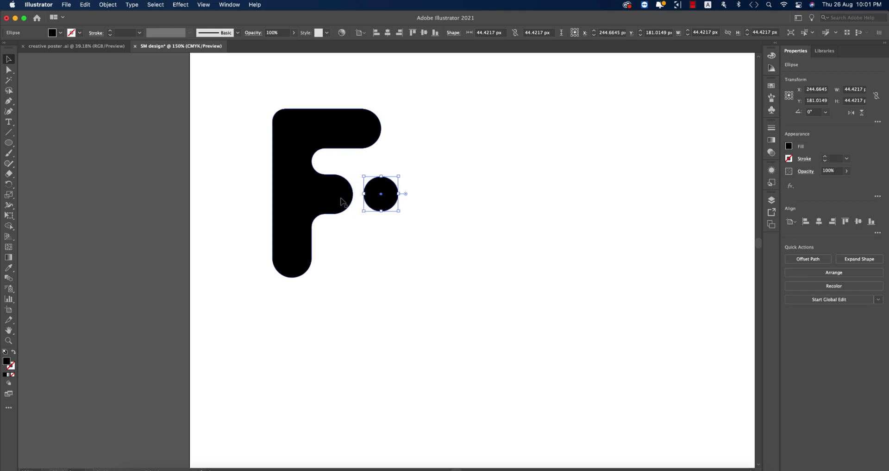
click(404, 258)
Group the F and dot into a logo and move it down and right.
scroll(367, 249, down, 2)
drag(383, 262, 369, 242)
key(super+g)
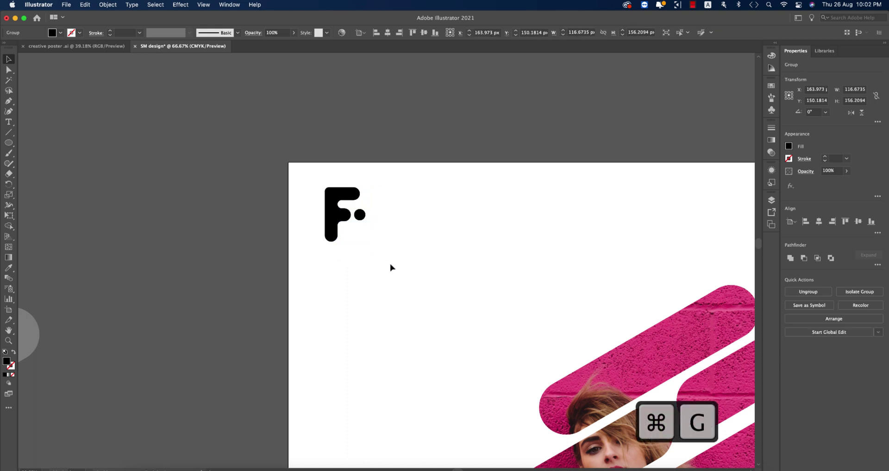
click(391, 264)
drag(336, 216, 356, 220)
Draw a circle over the F logo and send it behind the F.
click(74, 46)
click(183, 46)
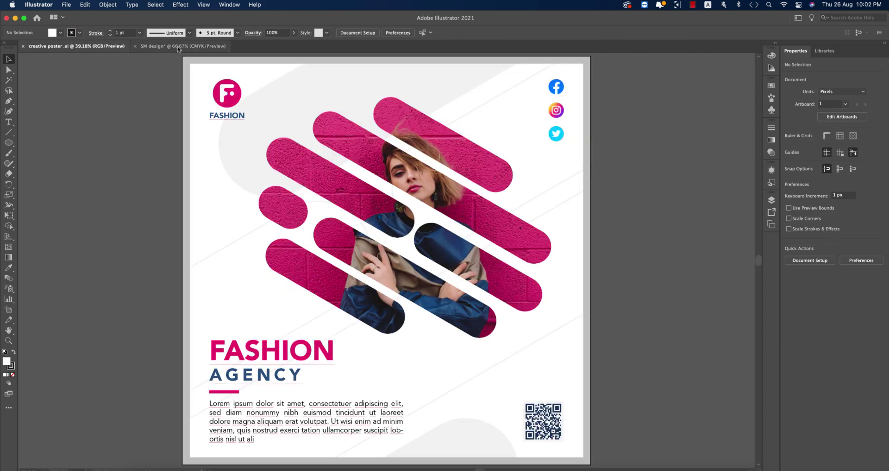
click(8, 143)
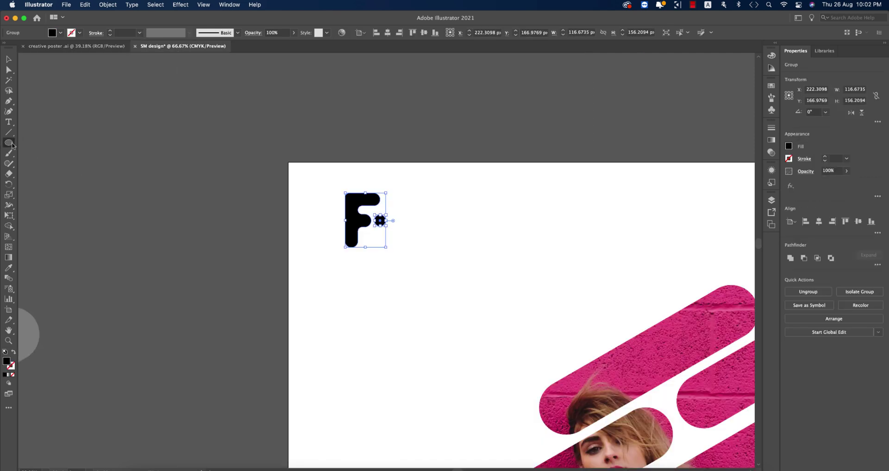
drag(365, 222, 393, 263)
key(super+shift+bracketleft)
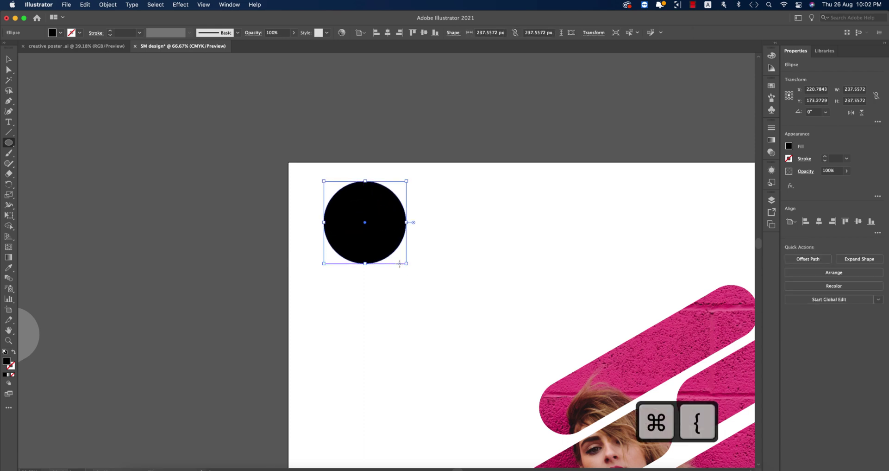
key(v)
Colour the F with the photo's pink using the Eyedropper.
click(330, 178)
click(366, 204)
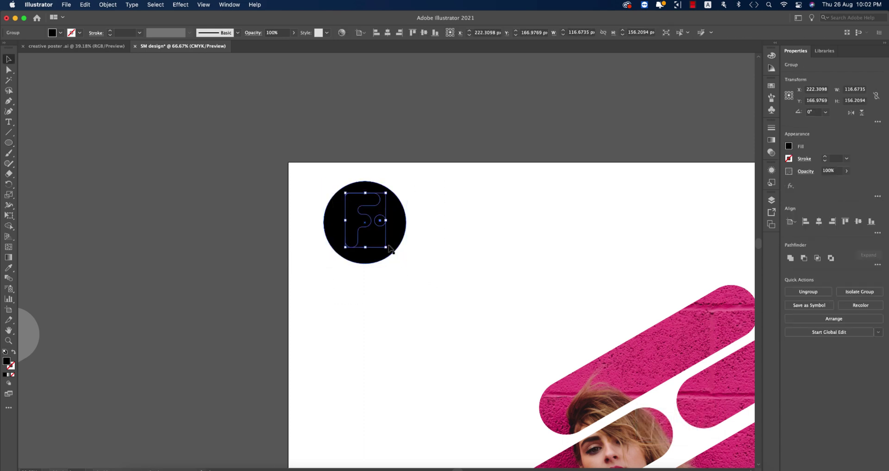
key(i)
click(683, 329)
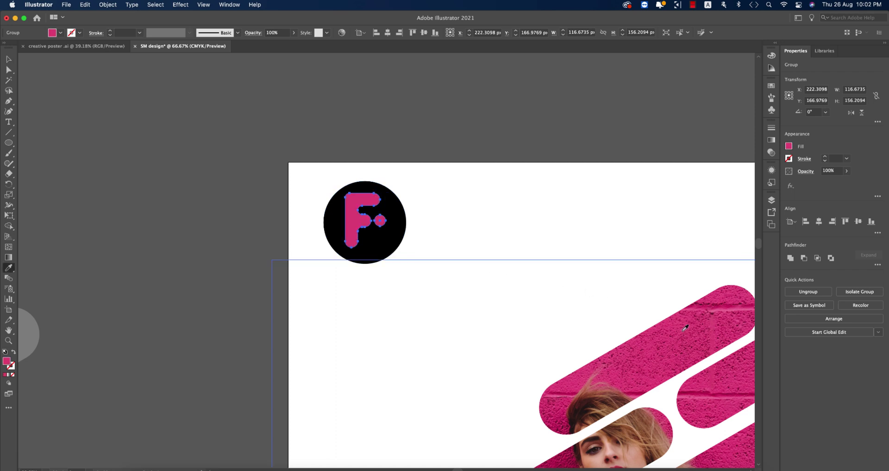
Centre the F vertically within the black circle.
click(8, 59)
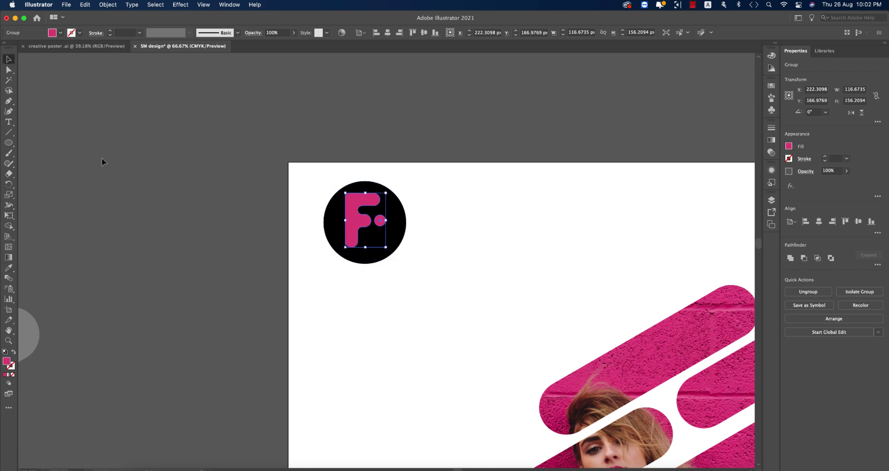
click(303, 241)
click(365, 226)
shift+click(391, 248)
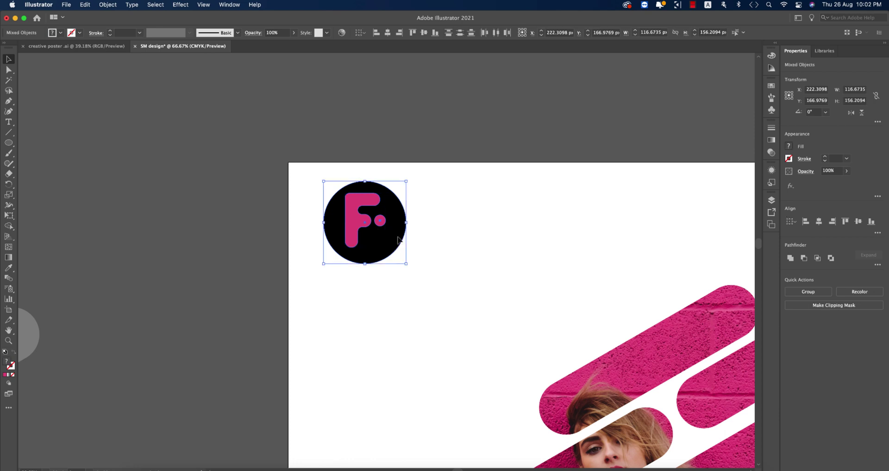
click(423, 32)
Fill the circle with the F's pink using the Eyedropper.
click(464, 209)
click(399, 243)
key(i)
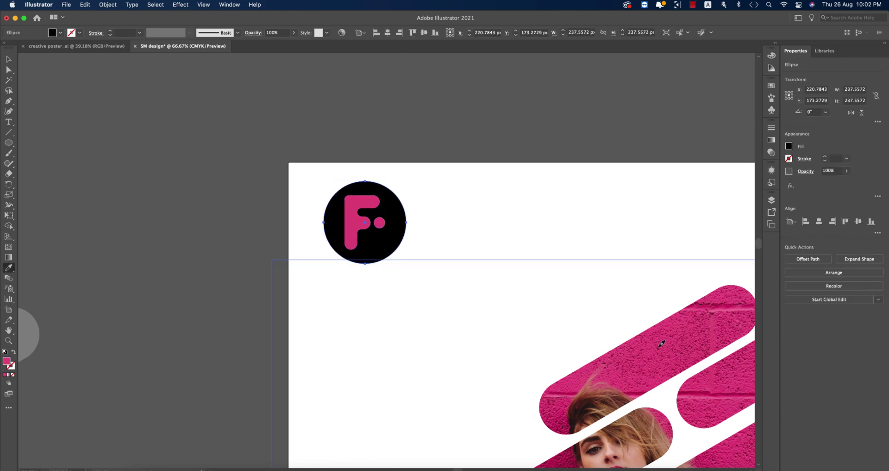
click(355, 223)
key(v)
click(275, 206)
Fill the F letter with the white swatch.
drag(308, 176, 421, 297)
click(381, 222)
click(321, 179)
drag(321, 179, 391, 246)
shift+click(392, 246)
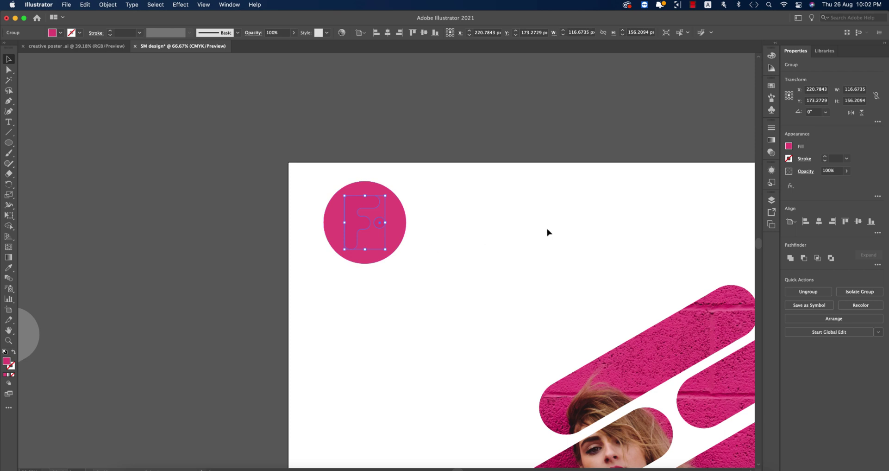
click(789, 146)
click(761, 202)
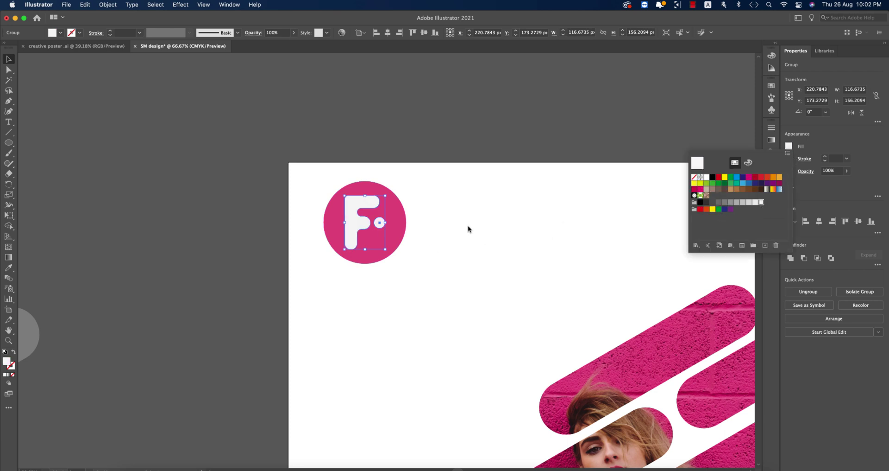
key(Escape)
Shrink the F slightly and group its pieces.
shift+click(394, 245)
shift+click(392, 244)
shift+click(393, 245)
drag(333, 185, 405, 254)
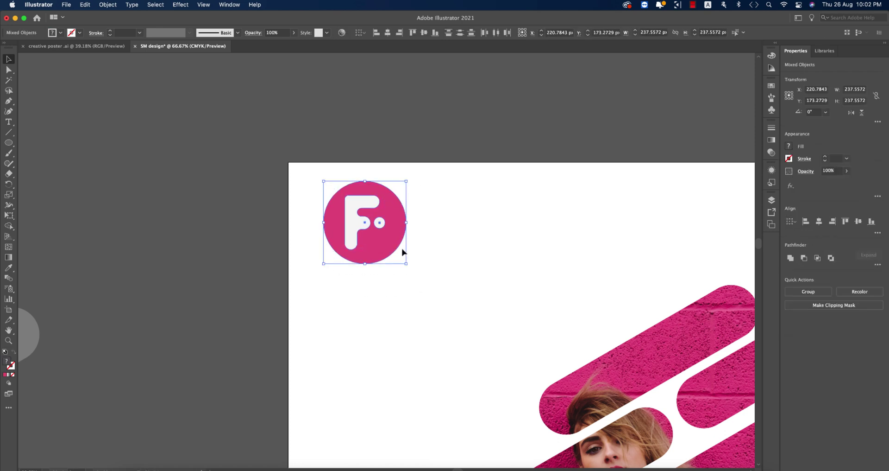
shift+click(402, 250)
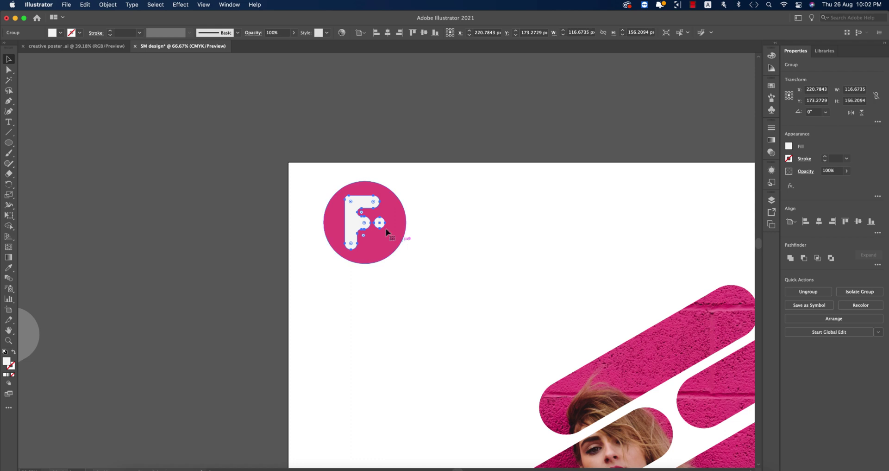
drag(343, 194, 353, 205)
key(super+g)
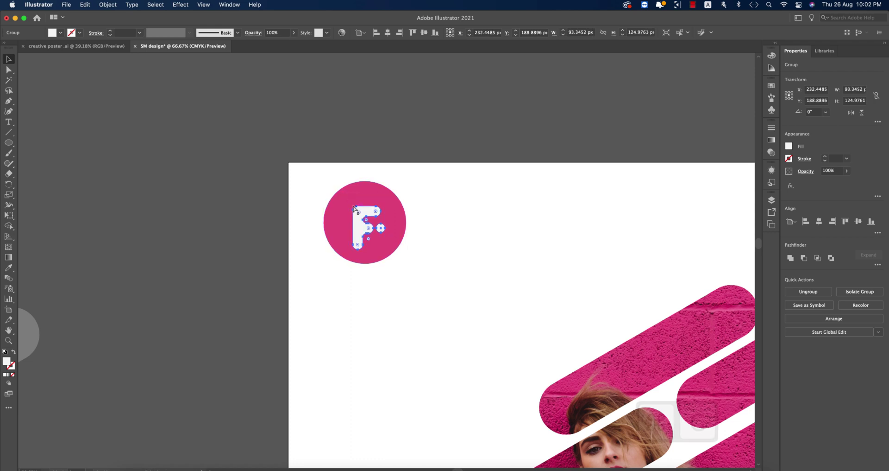
Centre the F horizontally in the circle and nudge it into place.
shift+click(392, 244)
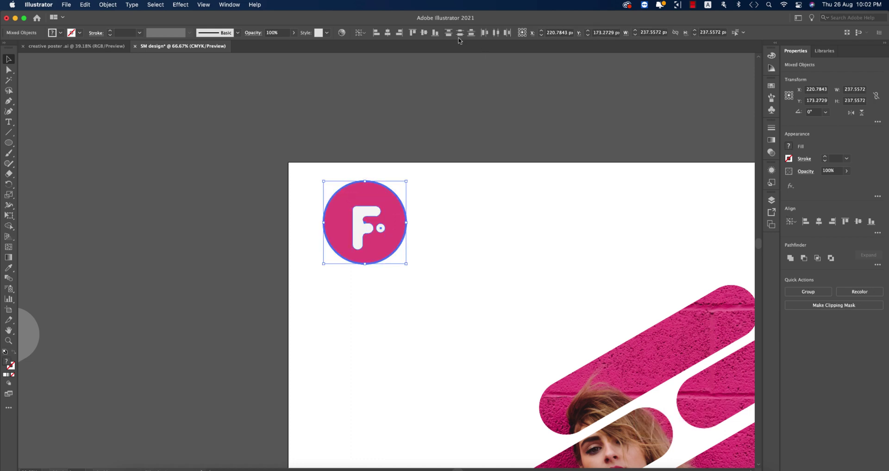
click(387, 33)
click(456, 215)
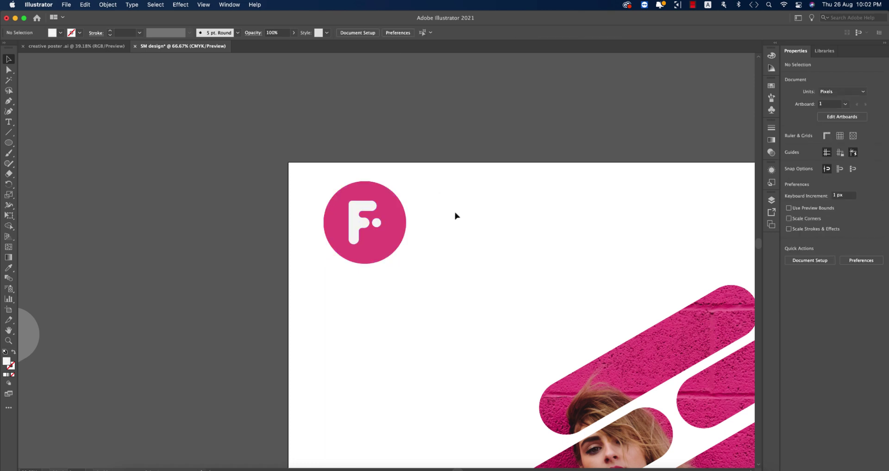
drag(366, 226, 368, 230)
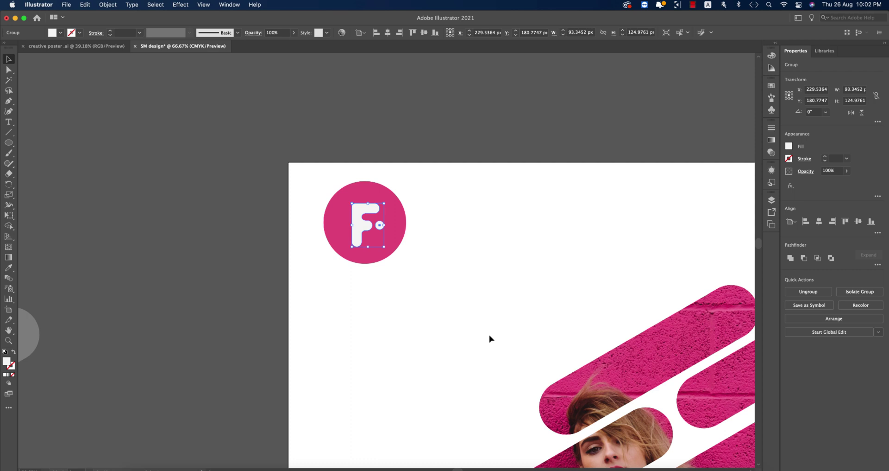
Recolour the circle with pink sampled from the photo.
click(398, 239)
key(i)
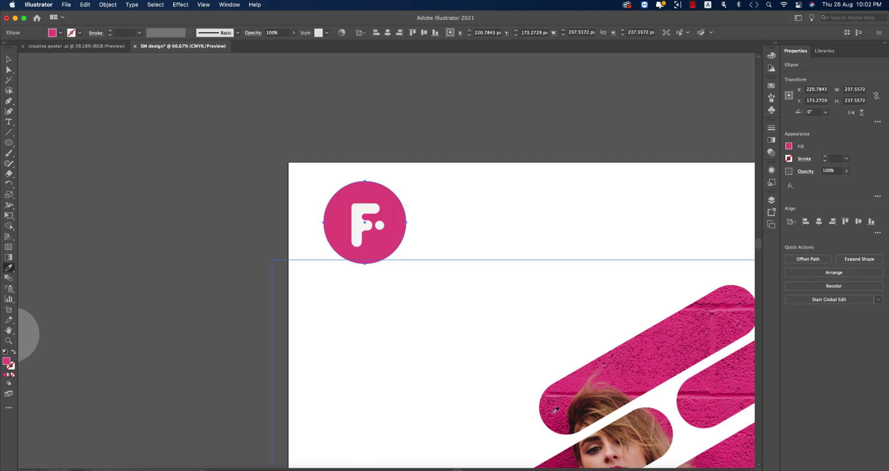
click(559, 419)
click(562, 421)
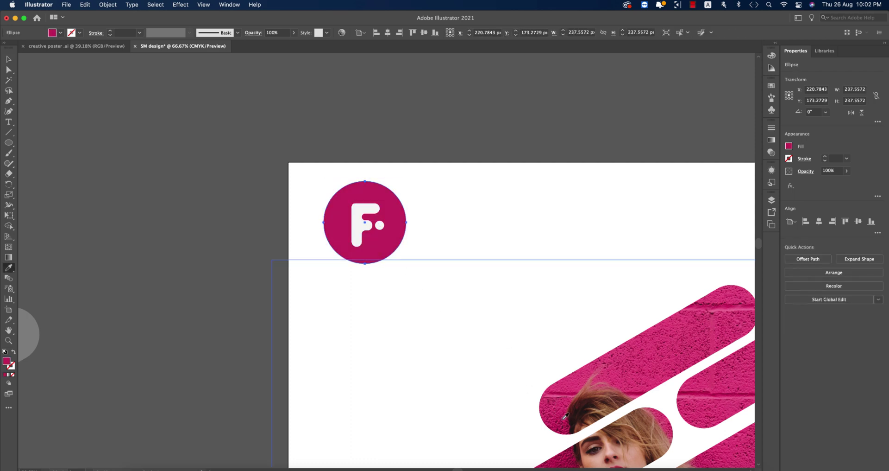
click(9, 59)
click(215, 310)
scroll(215, 310, down, 5)
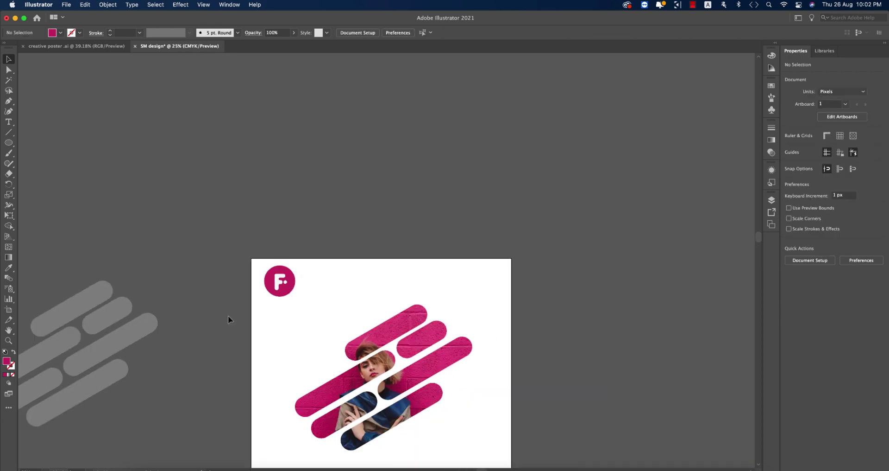
Scale down the F logo circle.
scroll(343, 246, down, 3)
drag(308, 146, 344, 177)
click(356, 172)
scroll(351, 157, up, 3)
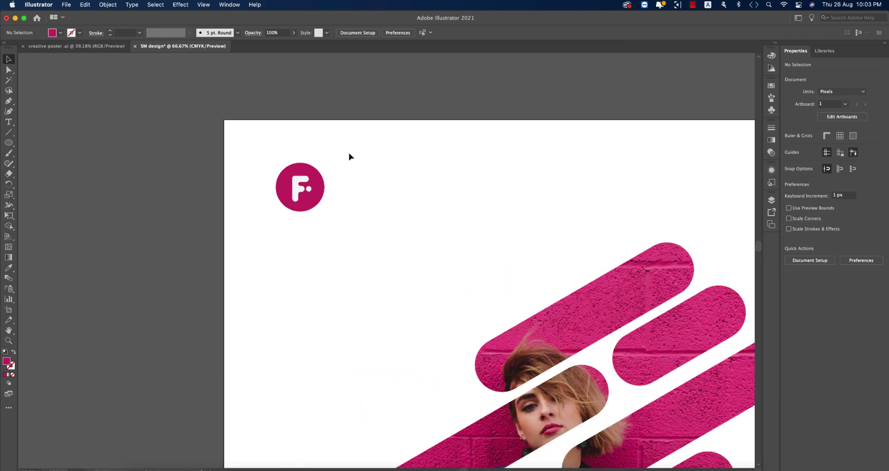
Add the text 'FASHION' right beside the logo.
key(t)
click(379, 190)
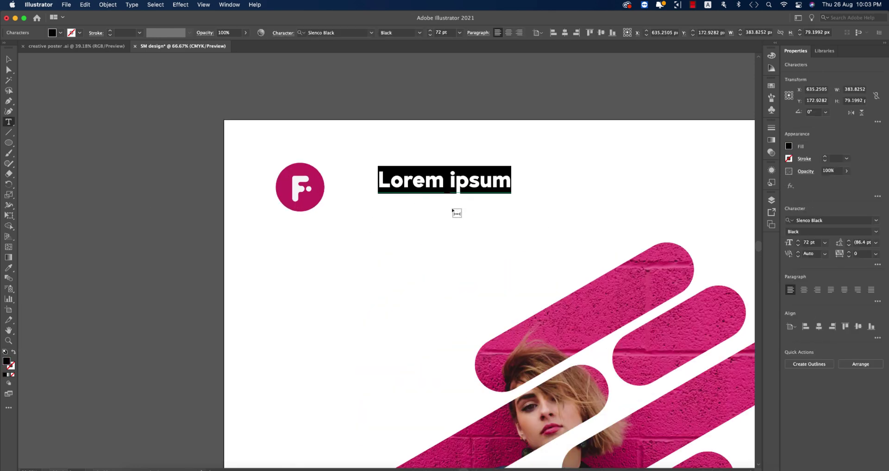
text(FASHI)
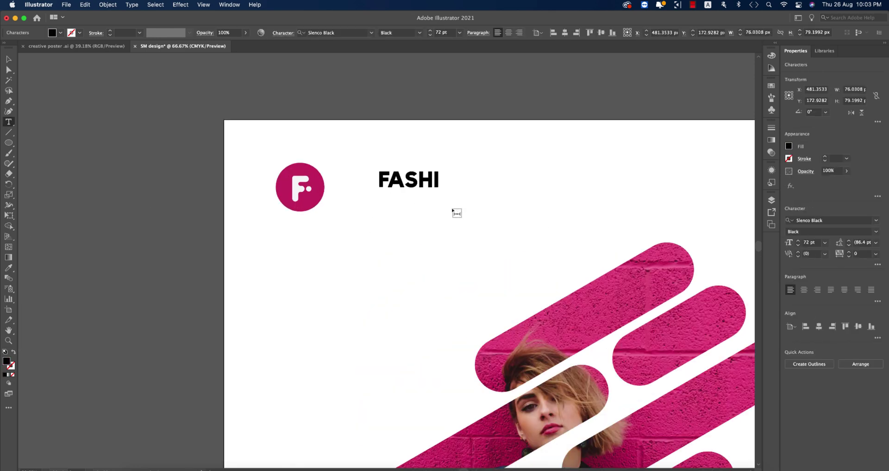
text(ON)
click(8, 58)
drag(409, 182, 369, 200)
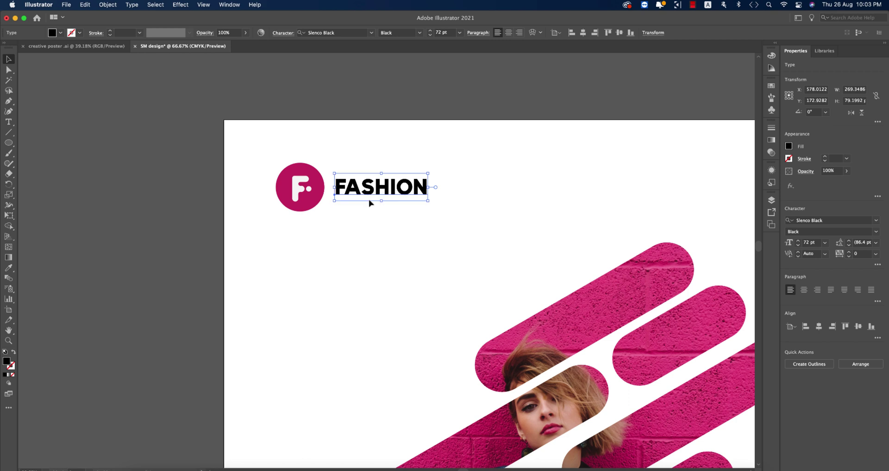
Colour FASHION with the jacket's dark navy via the Eyedropper.
scroll(469, 222, down, 5)
scroll(468, 222, right, 1)
key(i)
click(518, 376)
key(v)
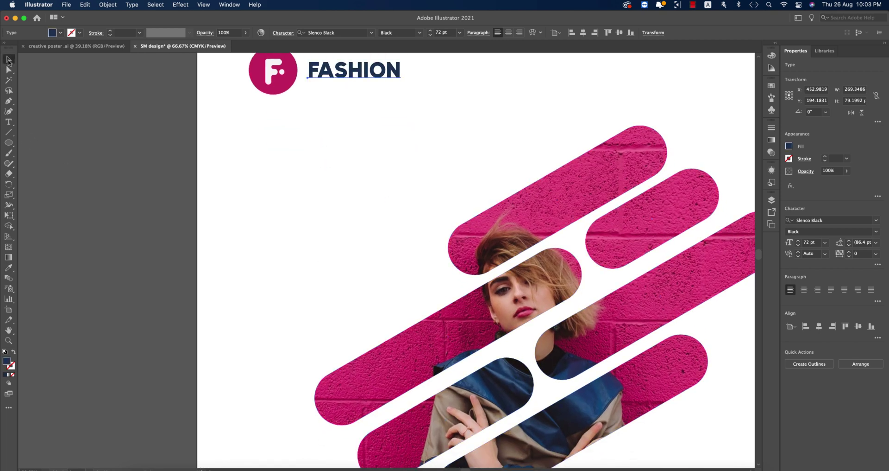
click(250, 238)
scroll(292, 236, down, 2)
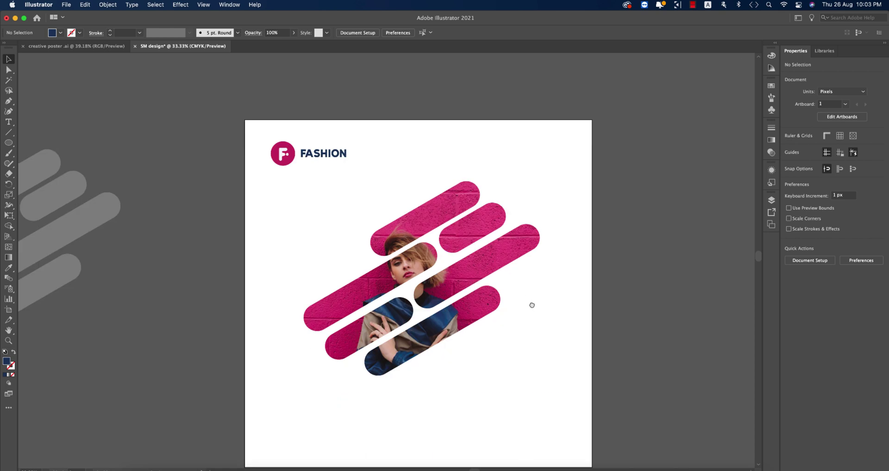
drag(532, 304, 484, 263)
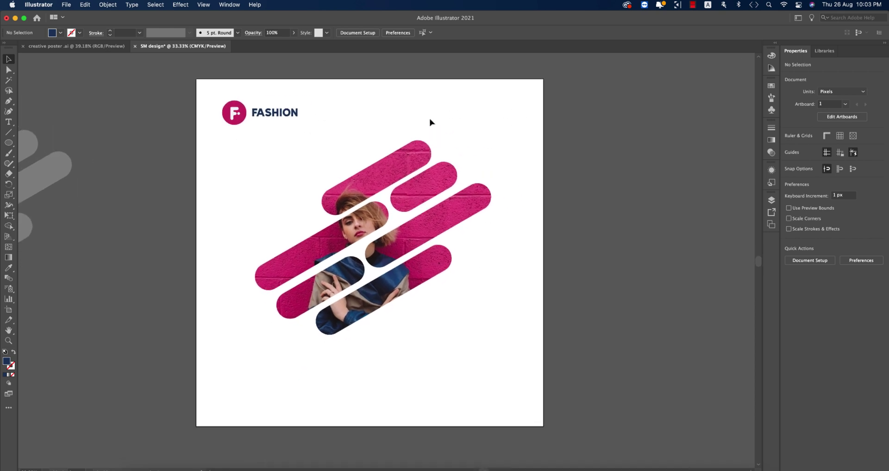
Open 18764668.eps and isolate the coloured social icon column.
click(37, 18)
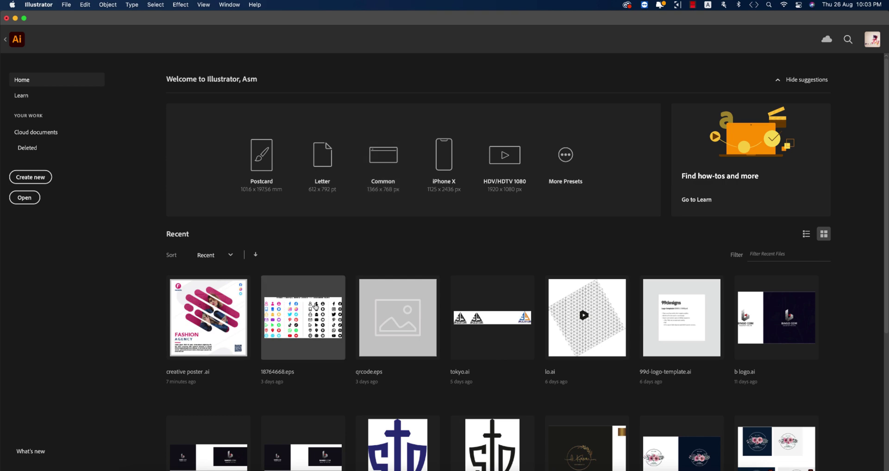
click(315, 306)
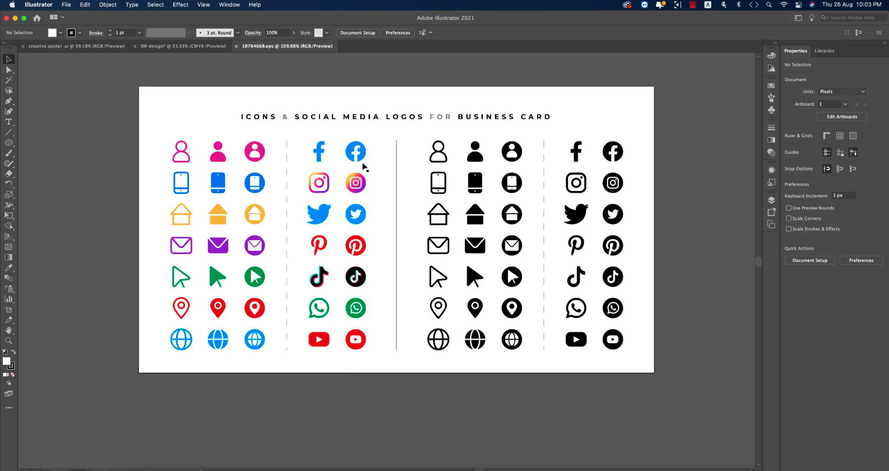
double_click(321, 156)
key(super+shift+a)
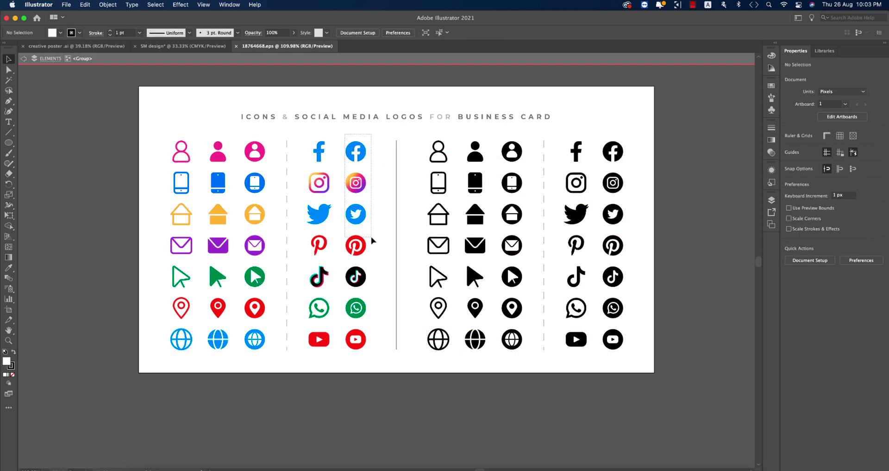
click(356, 183)
double_click(354, 153)
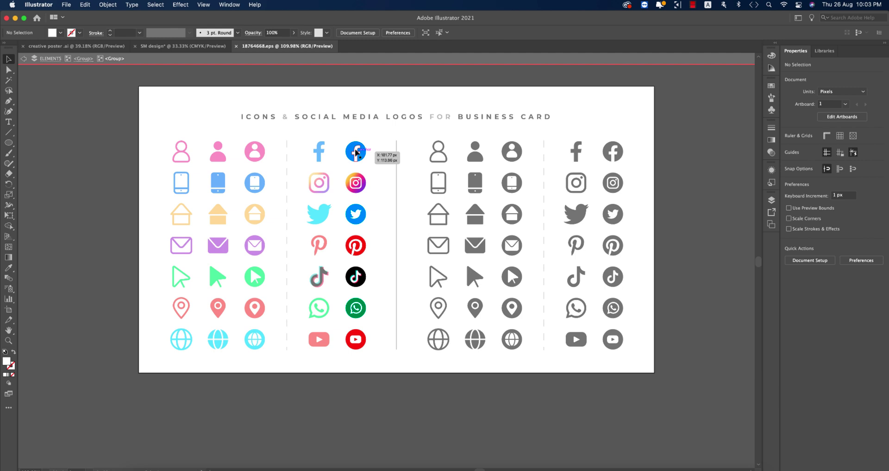
Drag the Facebook, Instagram, Twitter and Pinterest icons into the SM design document.
drag(374, 250, 375, 257)
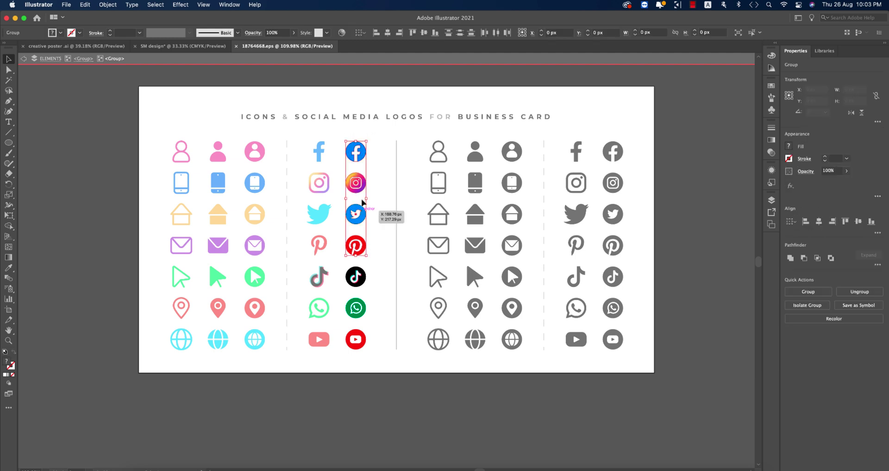
drag(357, 183, 152, 47)
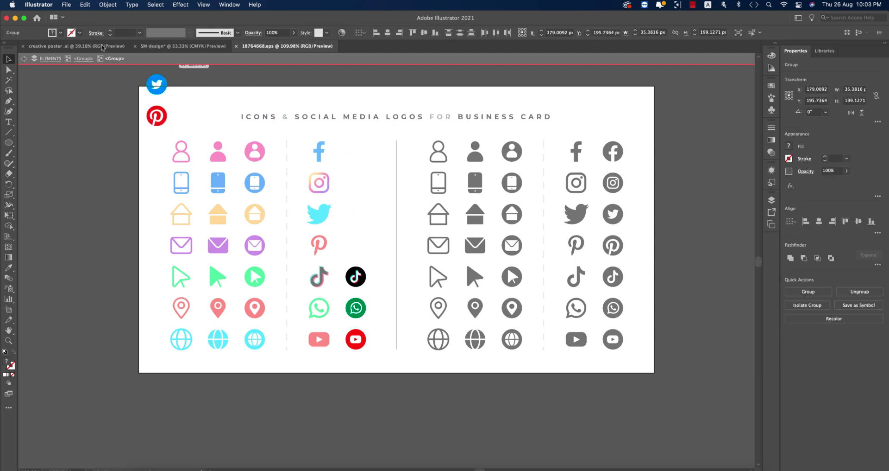
click(102, 47)
click(188, 49)
drag(588, 171, 587, 172)
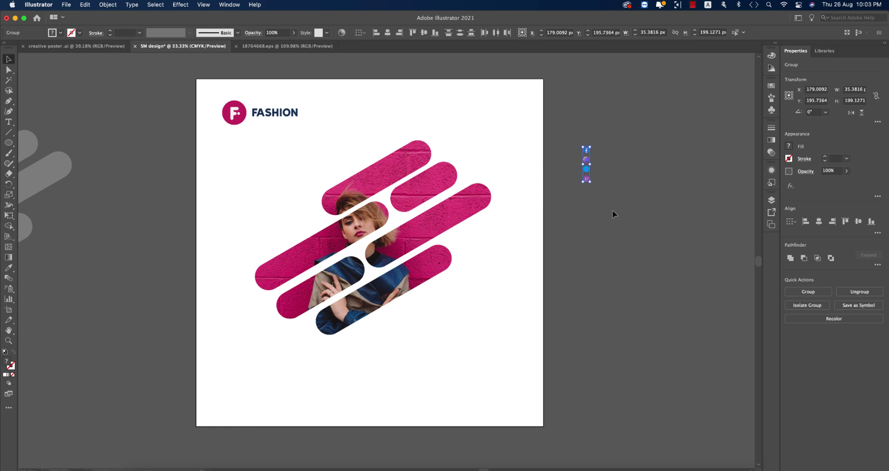
Enlarge the pasted social icon column.
scroll(607, 168, up, 2)
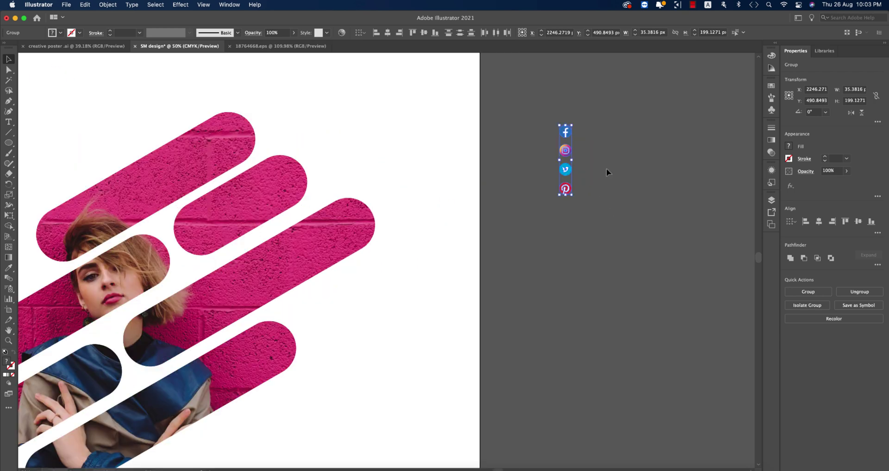
drag(574, 194, 588, 227)
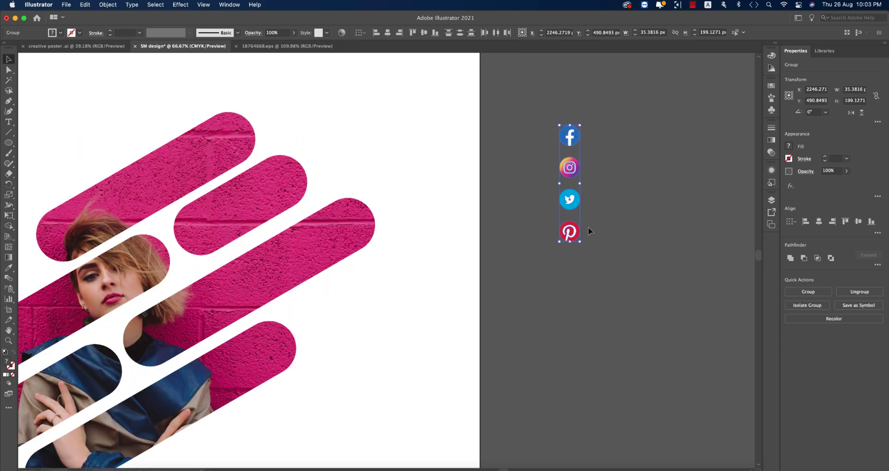
right_click(571, 207)
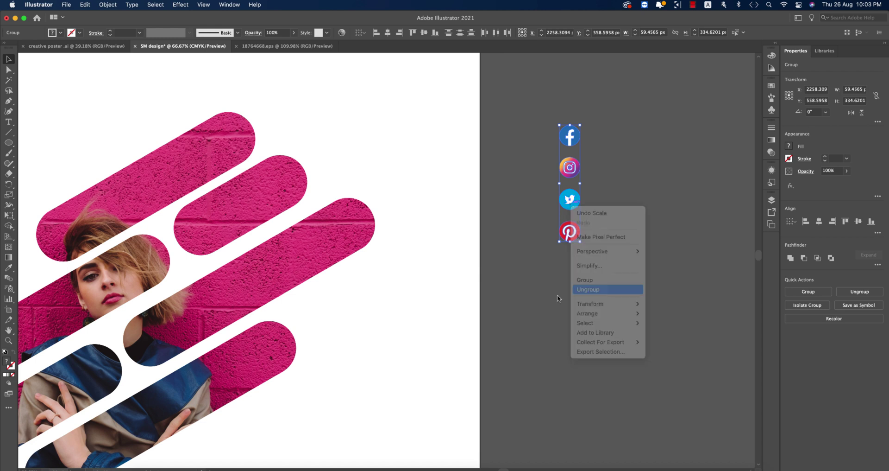
click(557, 294)
Group the parts of the Instagram, Facebook, Twitter and Pinterest icons individually.
click(568, 176)
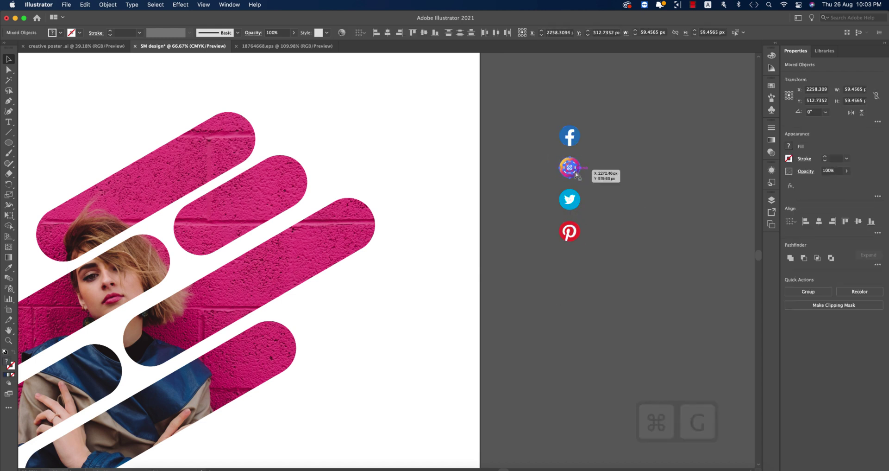
key(super+g)
click(570, 136)
key(super+g)
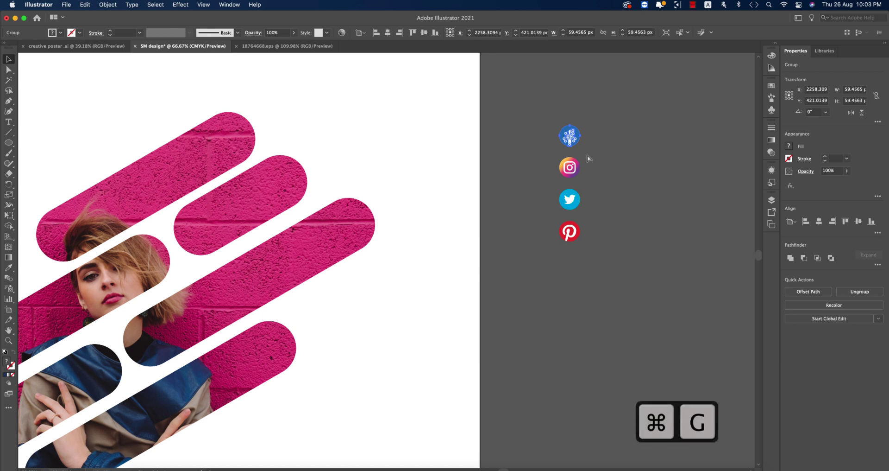
click(599, 221)
click(569, 199)
key(super+g)
drag(553, 215, 608, 264)
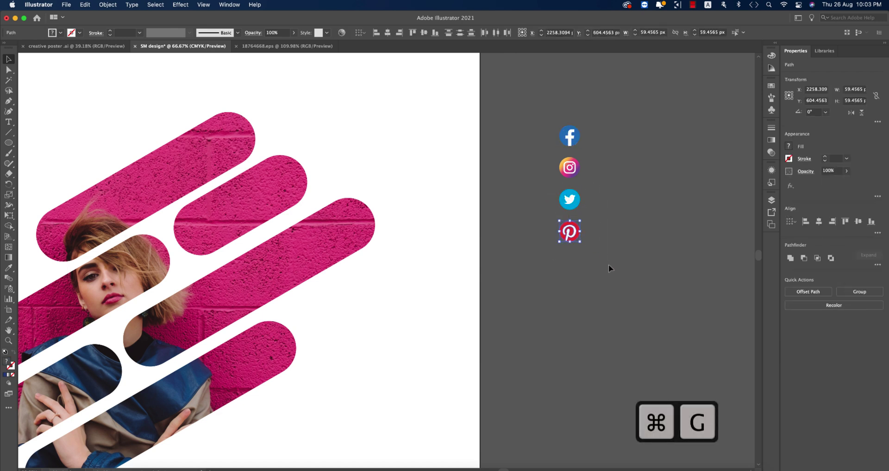
key(super+g)
Arrange the four icons in an evenly spaced grouped row at the artboard's top right.
drag(570, 167, 601, 135)
drag(575, 193, 637, 128)
drag(576, 221, 663, 138)
drag(539, 120, 709, 179)
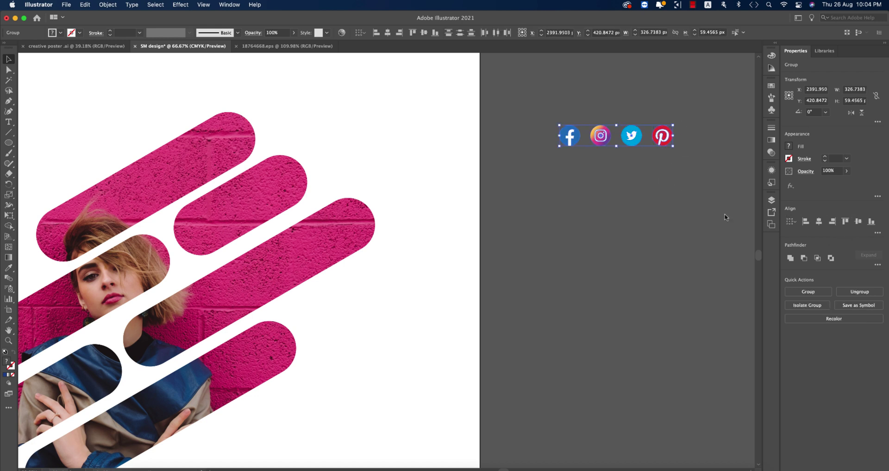
click(877, 233)
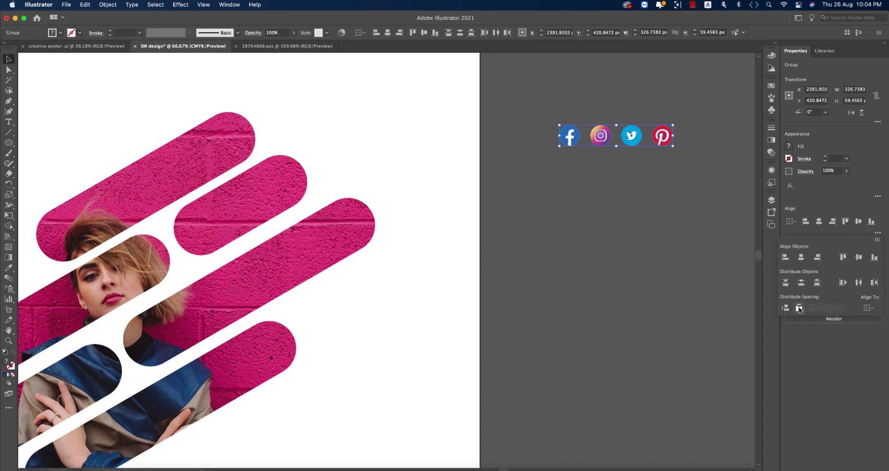
click(859, 221)
key(cmd+g)
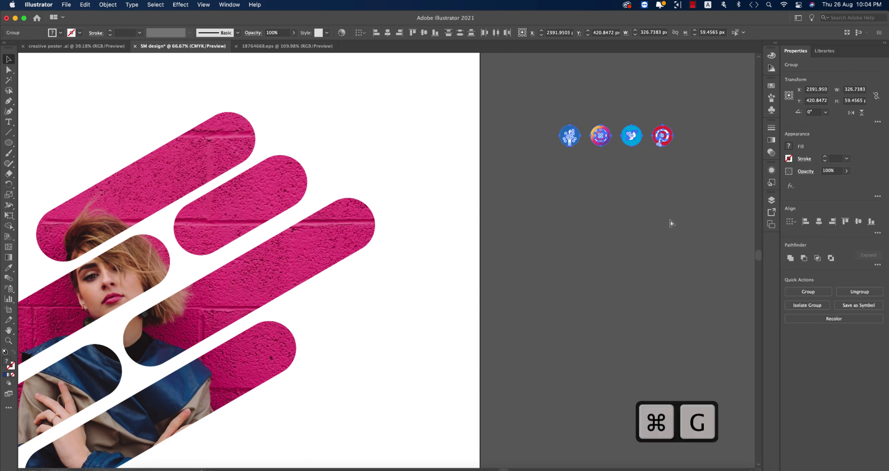
scroll(649, 250, down, 4)
drag(638, 208, 545, 176)
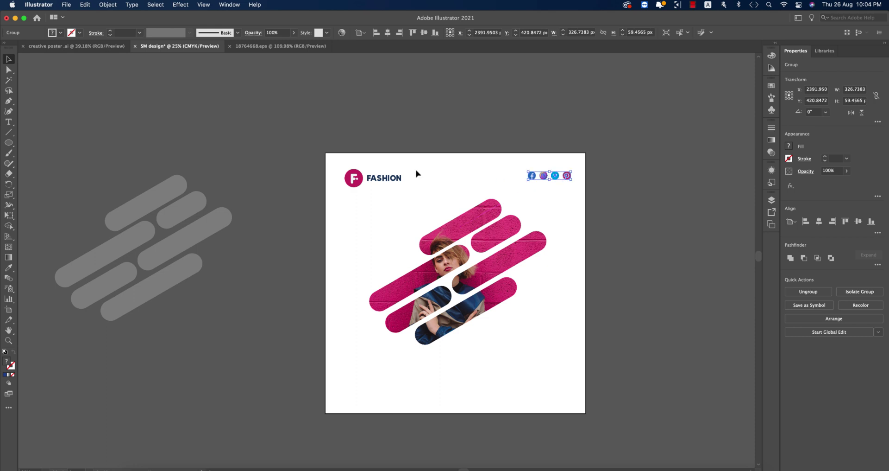
Group the F logo with the FASHION word.
shift+click(395, 183)
click(355, 179)
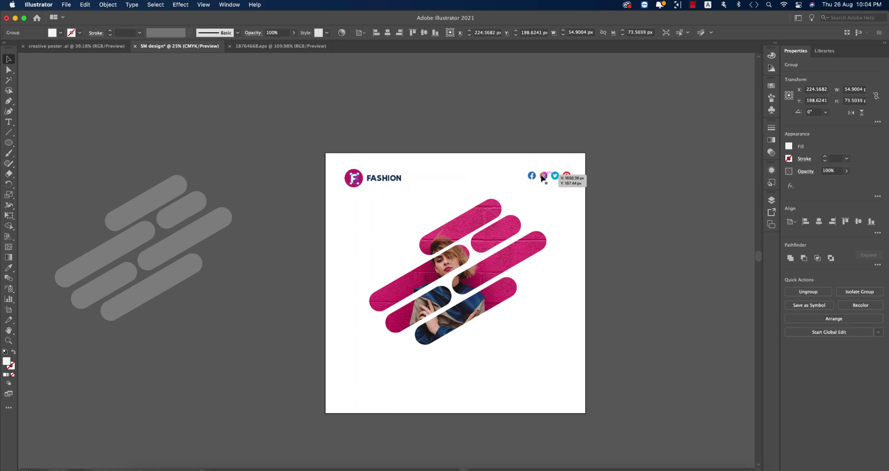
shift+click(401, 186)
key(super+g)
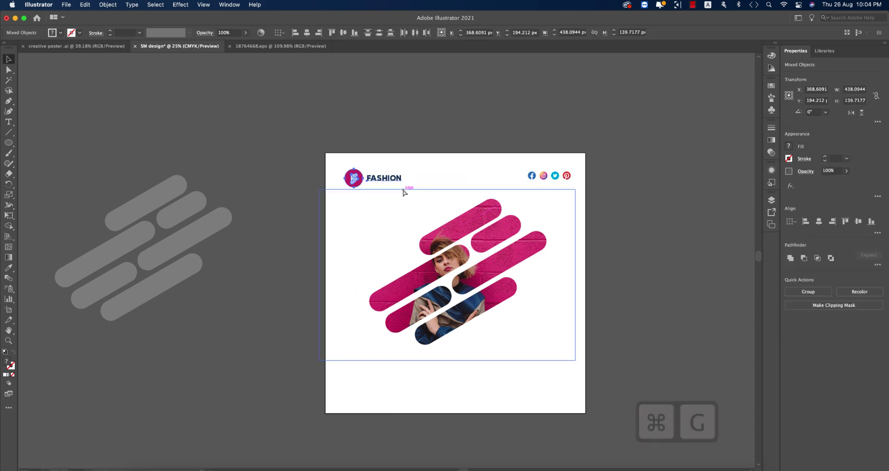
click(367, 191)
key(super+z)
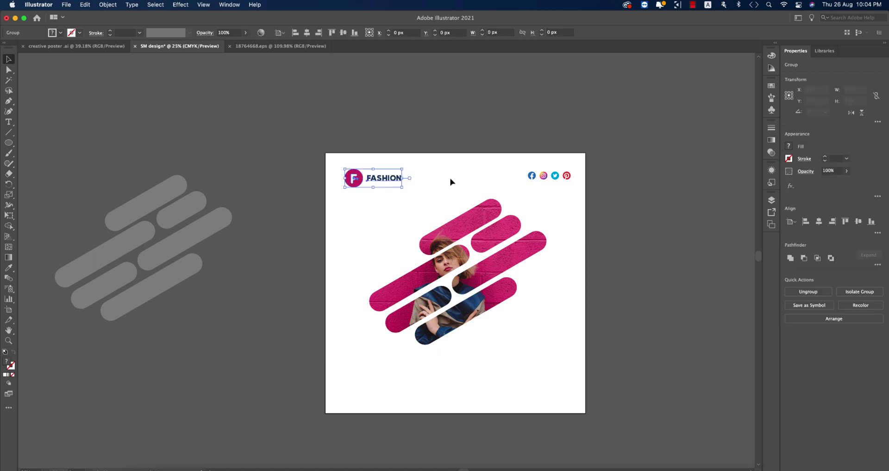
Align the icons vertically with the logo, group them, and centre the header horizontally.
shift+click(543, 178)
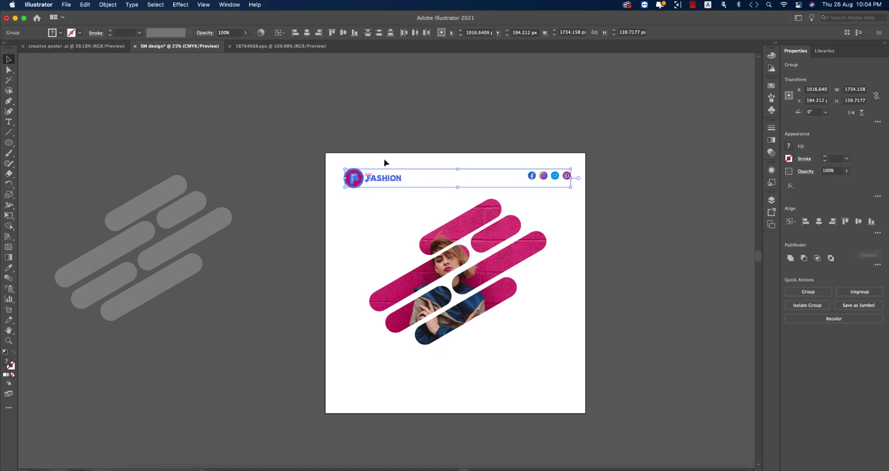
click(343, 32)
key(super+g)
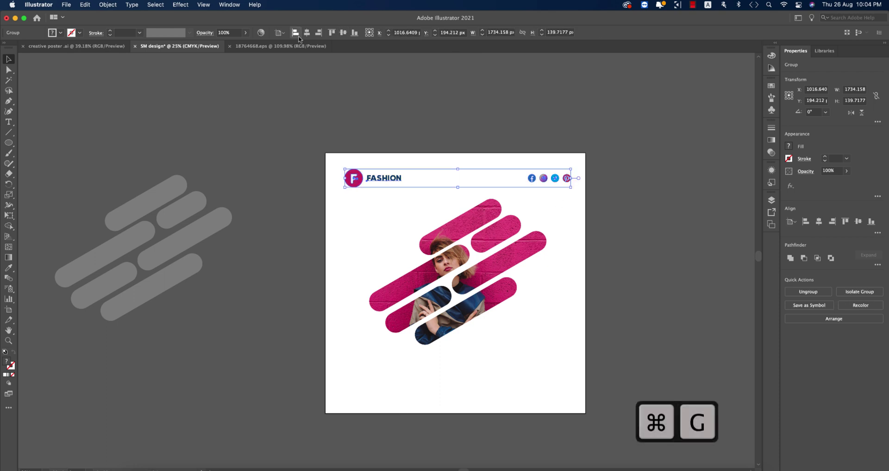
click(307, 33)
click(628, 277)
scroll(631, 284, down, 3)
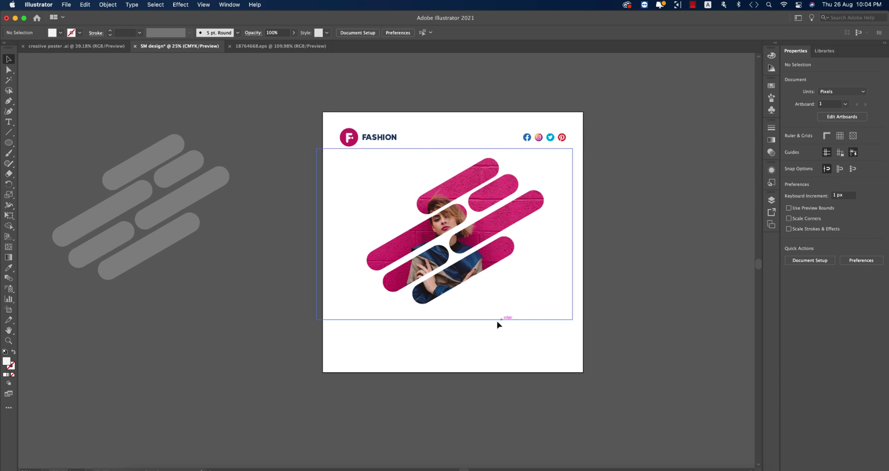
Carry the FASHION AGENCY text group from the creative poster into the square post.
click(104, 46)
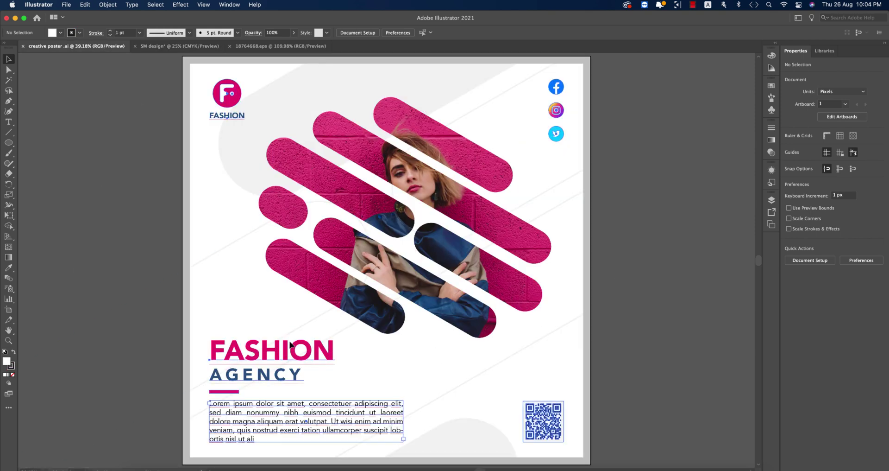
click(321, 318)
scroll(318, 317, down, 3)
double_click(318, 310)
click(302, 323)
drag(300, 326, 413, 313)
Raise the pill-clipped photo and the FASHION AGENCY text slightly, then return to the creative poster.
drag(465, 245, 467, 230)
drag(404, 304, 405, 303)
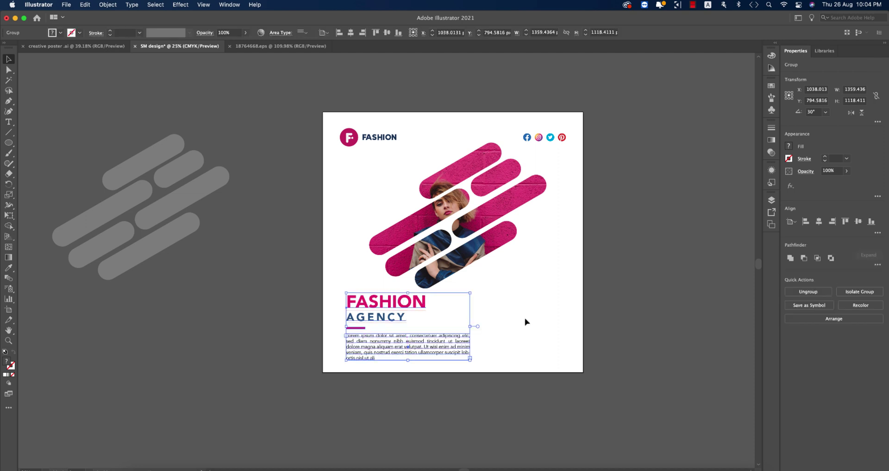
click(526, 318)
click(74, 46)
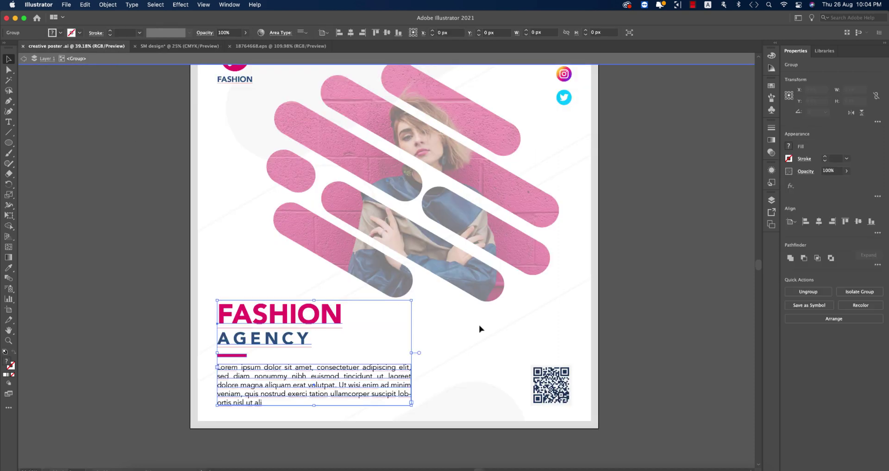
click(668, 390)
mouse_move(257, 469)
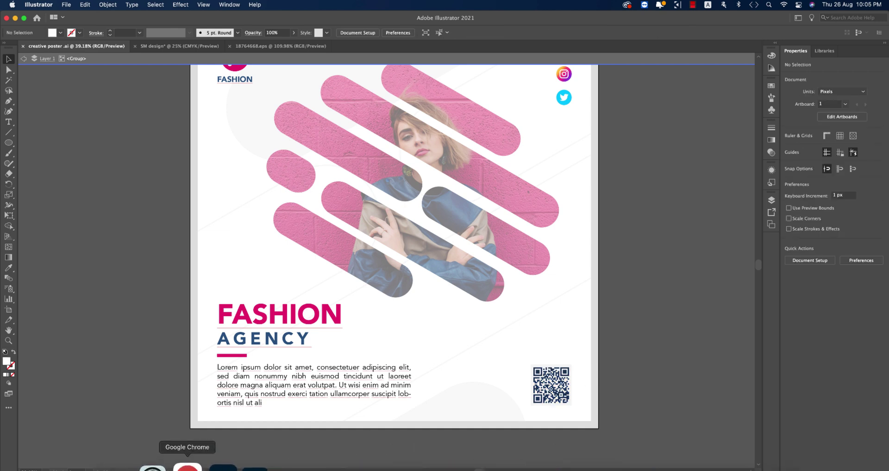
click(188, 467)
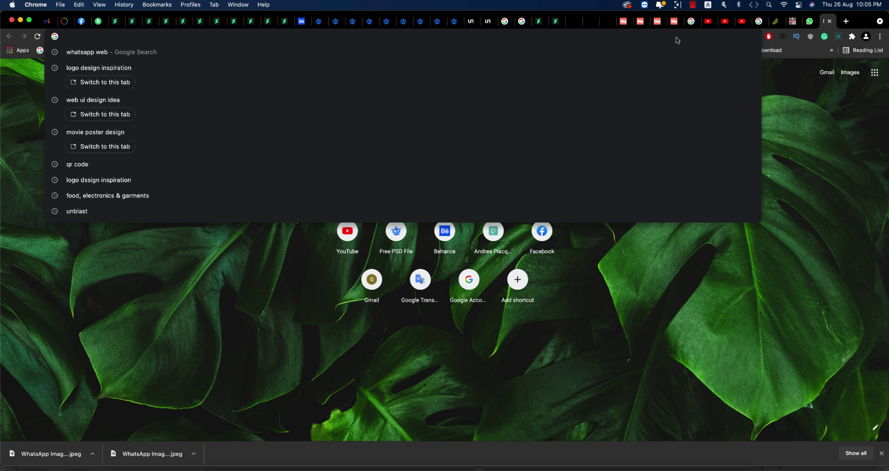
text(qr generator)
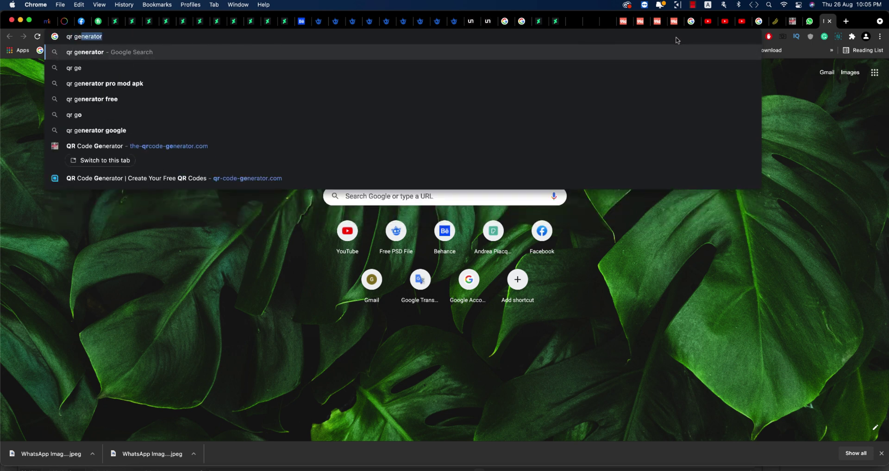
key(Return)
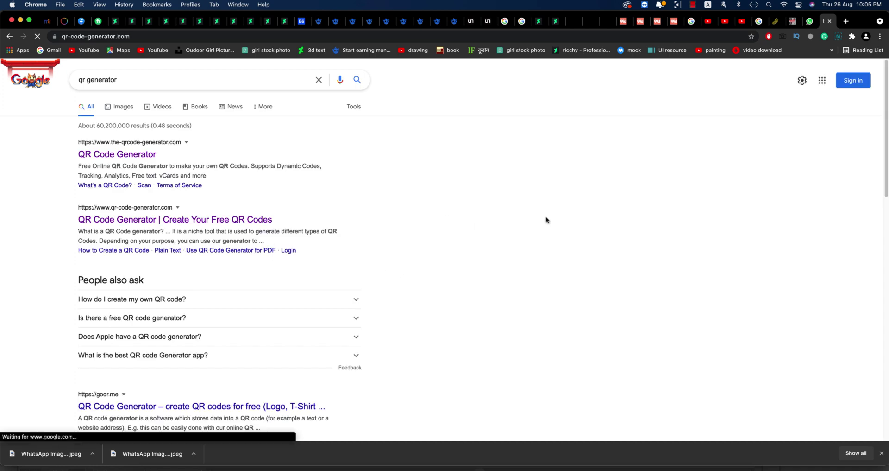
right_click(148, 133)
click(138, 163)
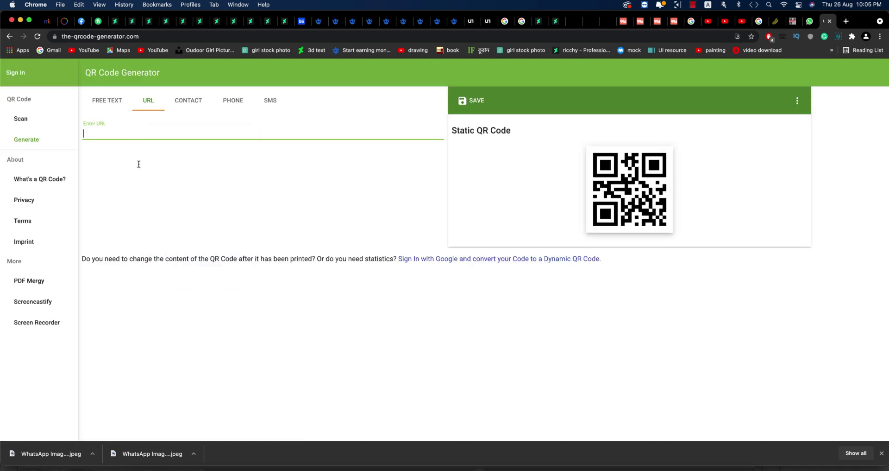
click(465, 103)
click(477, 280)
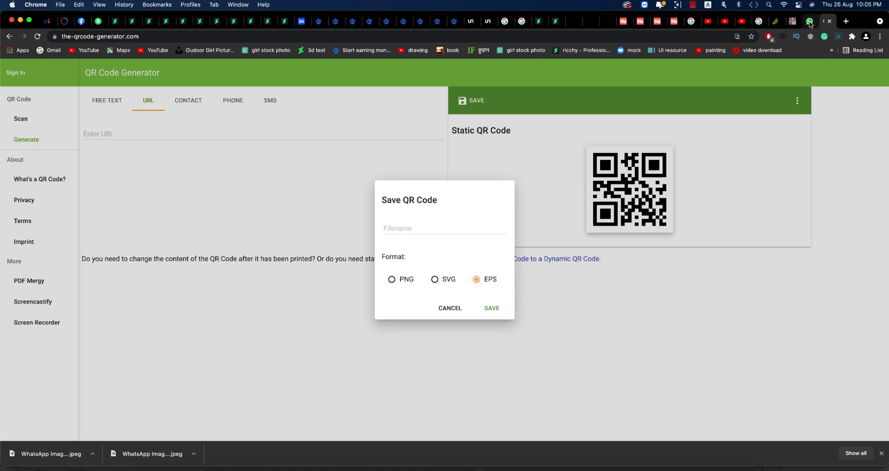
click(576, 298)
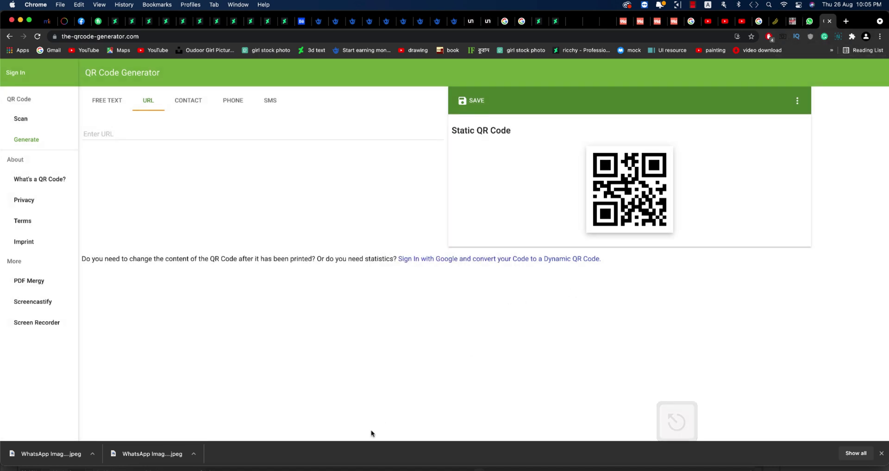
click(247, 466)
click(535, 405)
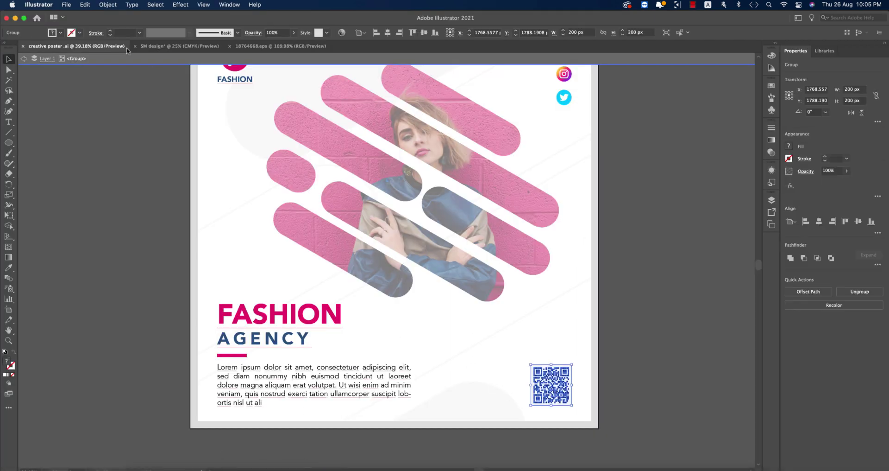
Open qrcode.eps and copy the whole QR code.
click(132, 124)
double_click(49, 113)
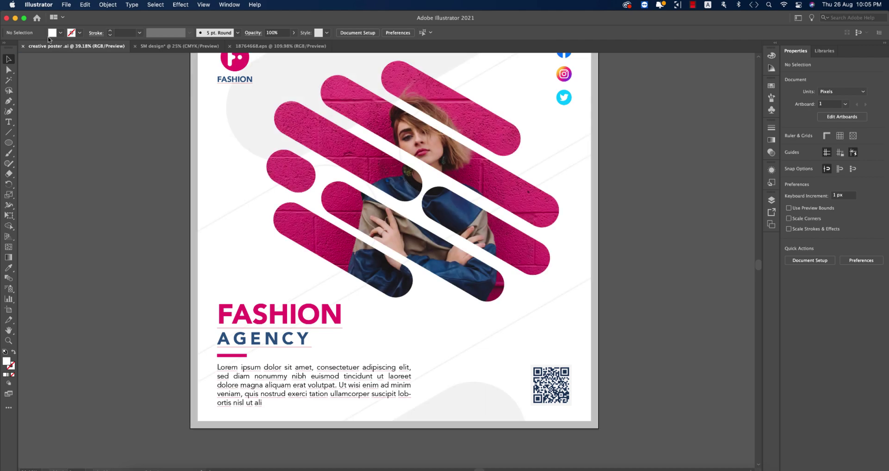
click(36, 18)
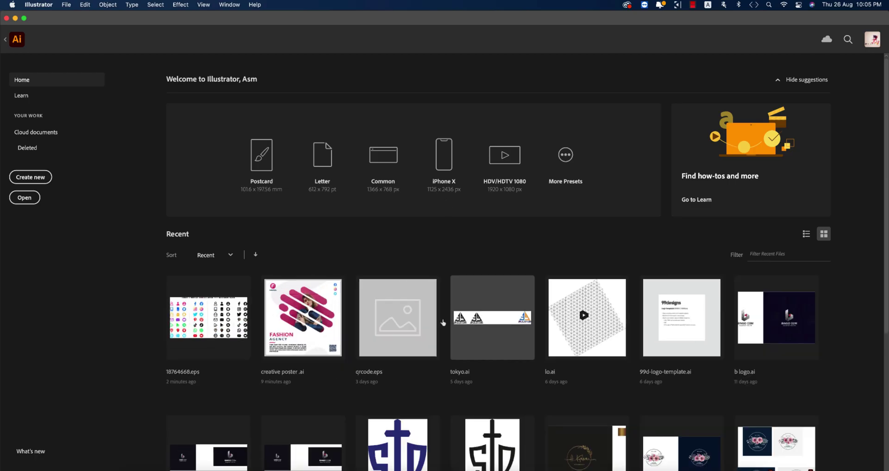
click(422, 326)
drag(383, 206, 533, 357)
key(super+c)
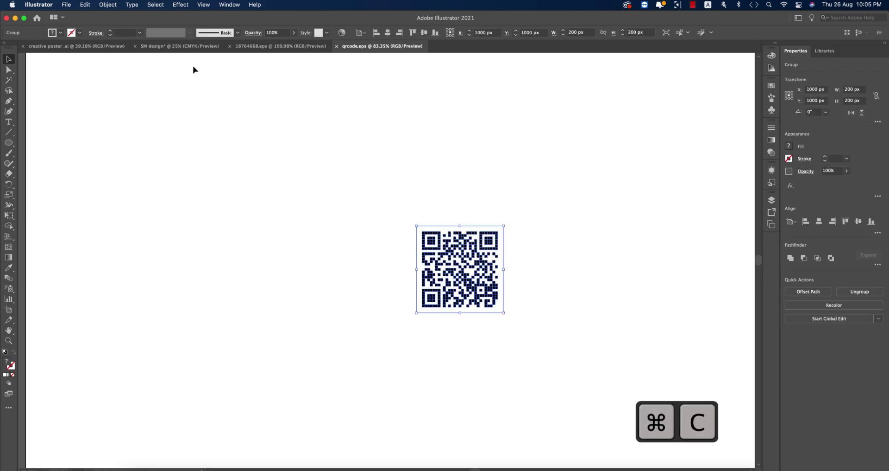
Paste the QR code into the square post at the lower right.
click(170, 47)
key(super+v)
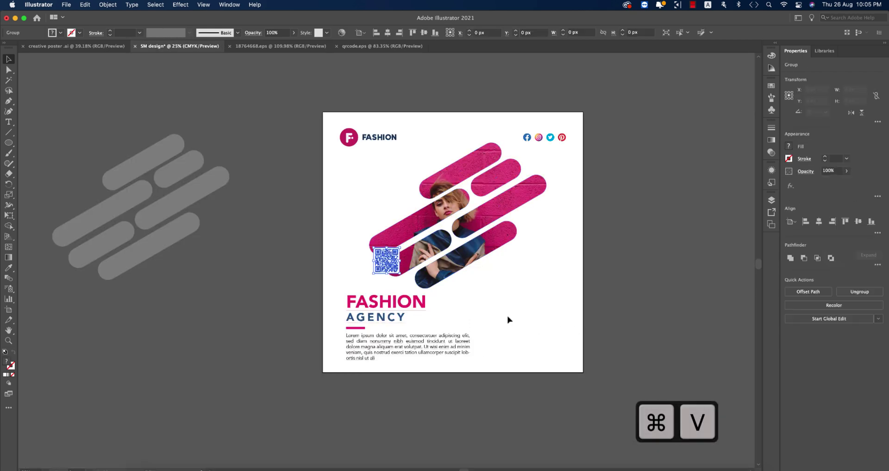
drag(393, 273, 561, 350)
click(616, 396)
Inspect the QR code group and adjust its position beside the body text.
scroll(563, 375, up, 4)
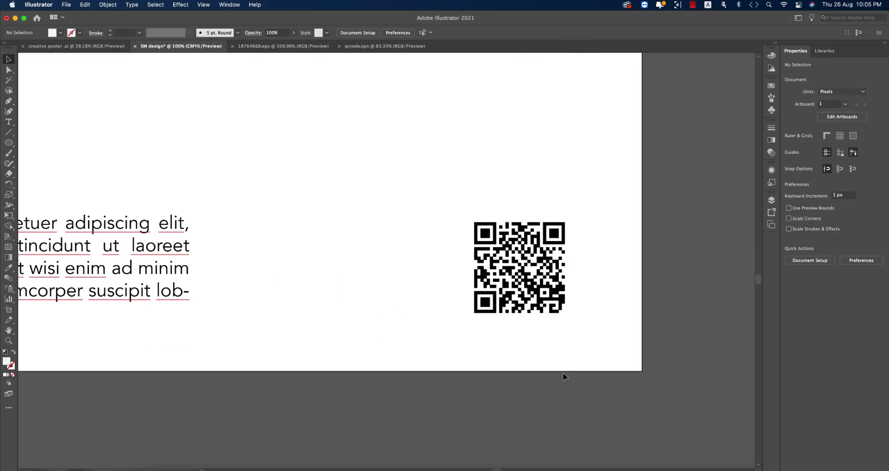
click(560, 319)
double_click(560, 318)
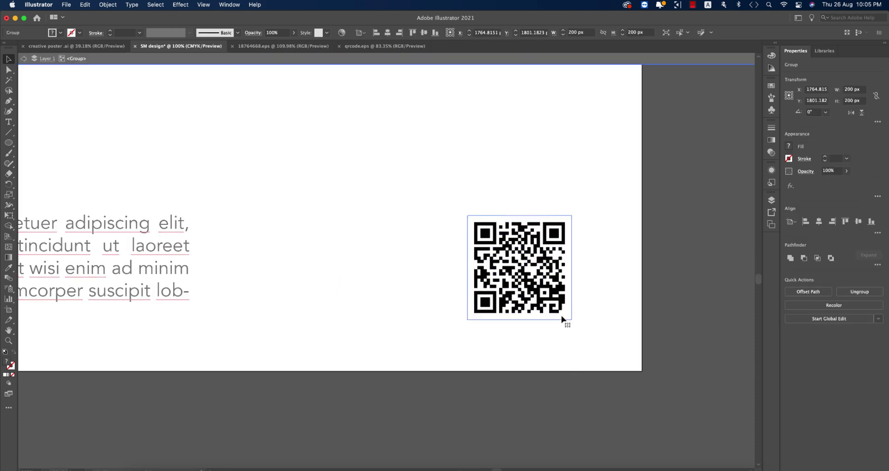
click(569, 317)
double_click(677, 353)
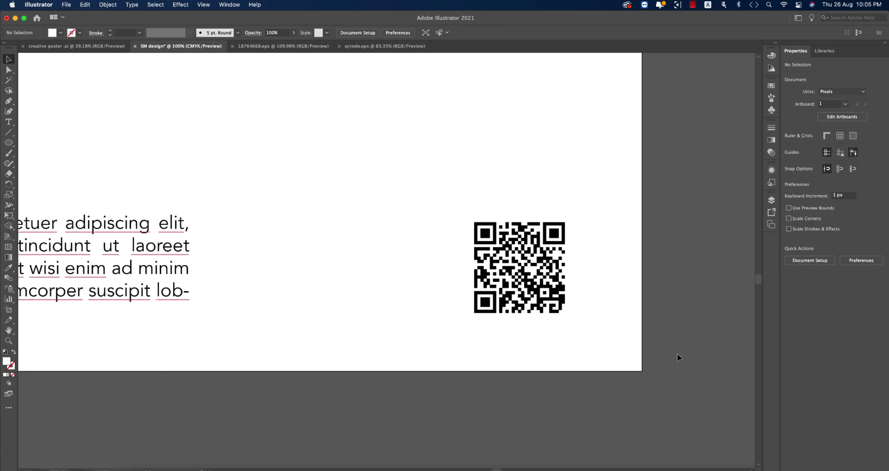
scroll(591, 371, down, 4)
drag(596, 302, 539, 303)
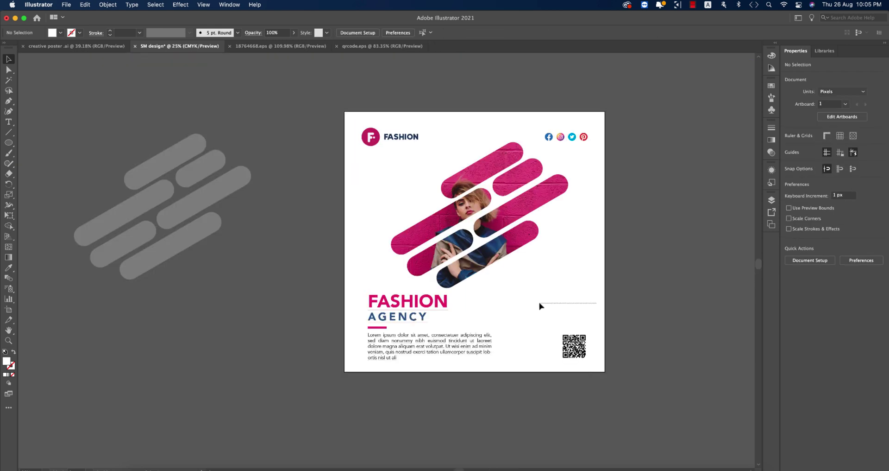
drag(8, 143, 33, 142)
Draw a full-artboard rectangle filled light grey and send it behind the artwork.
drag(345, 112, 605, 371)
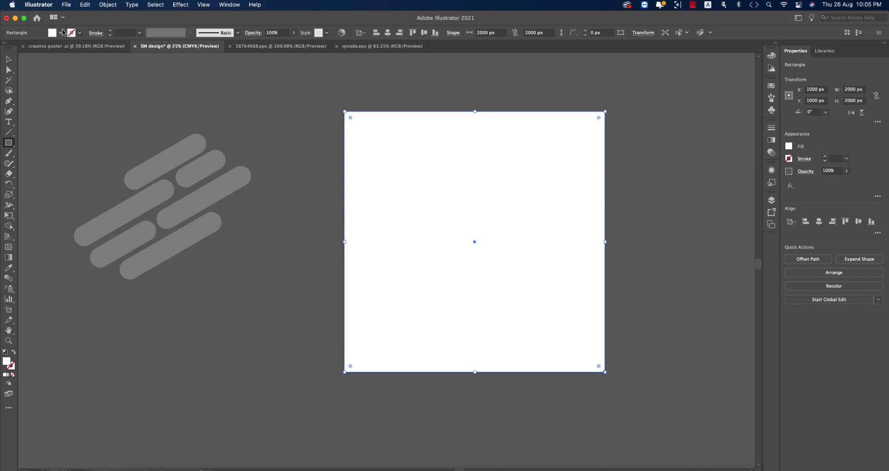
click(61, 33)
click(67, 73)
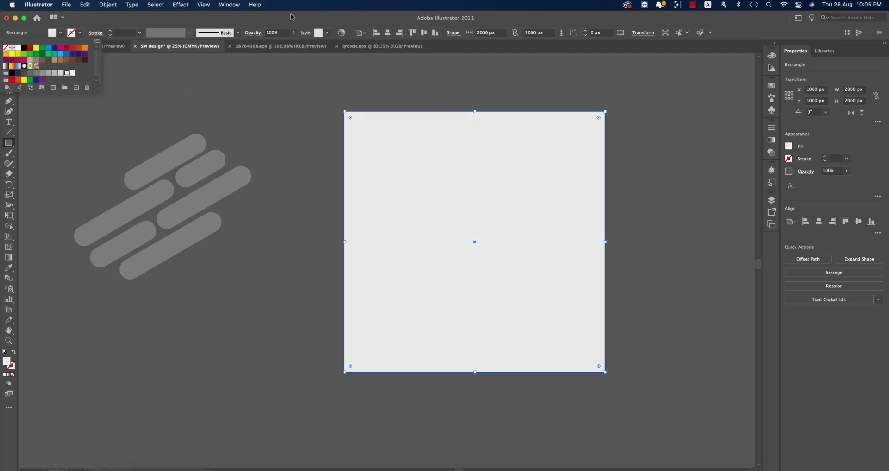
click(10, 59)
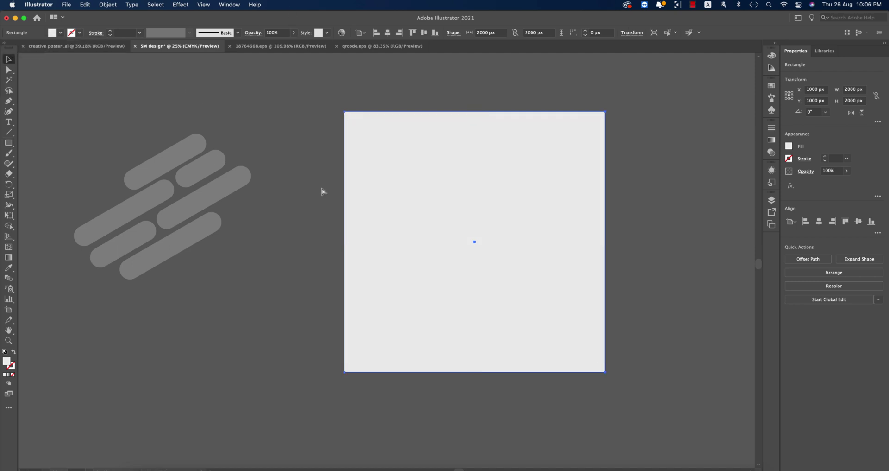
key(super+shift+bracketleft)
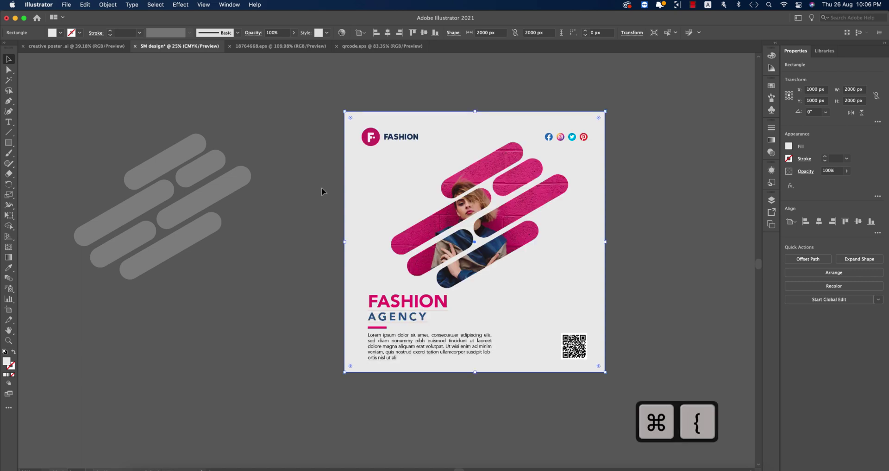
Select the grey 2000×2000 px background rectangle and copy it.
click(661, 310)
click(442, 334)
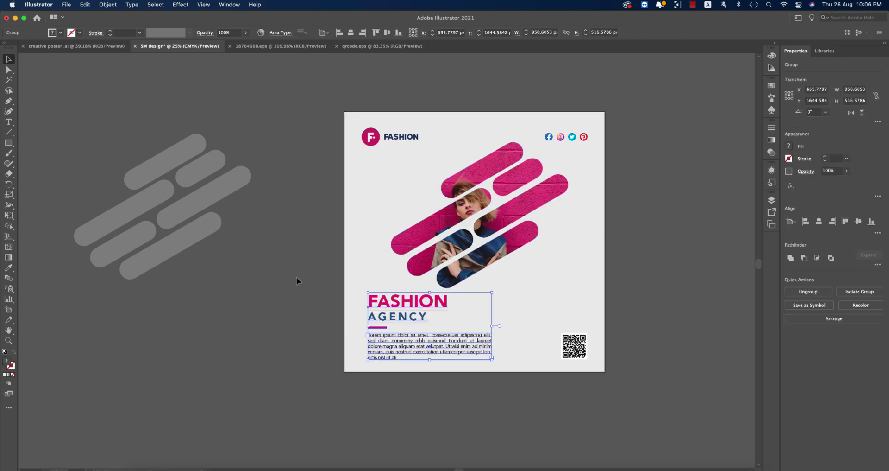
click(370, 239)
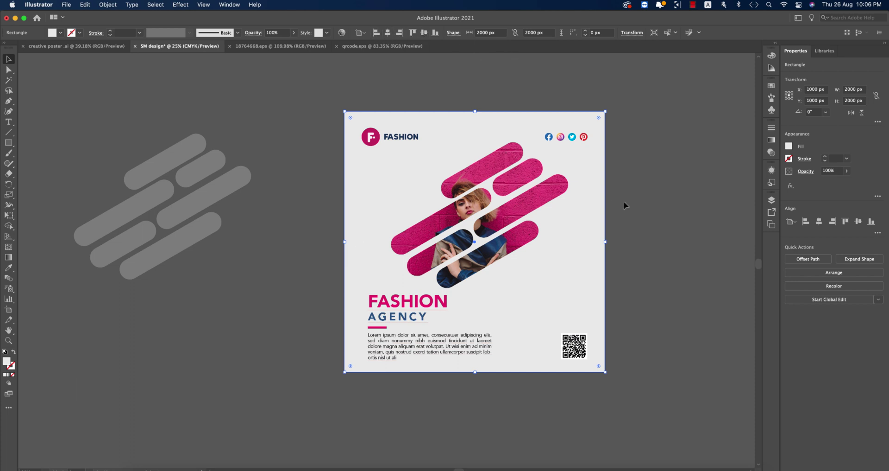
key(super+c)
Paste the rectangle in front as an outline with round joins, round caps and an inside-aligned stroke.
key(super+f)
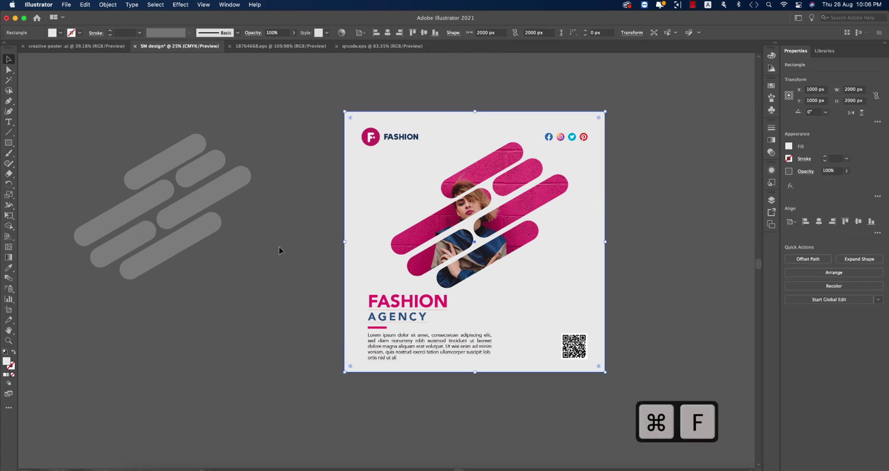
click(14, 352)
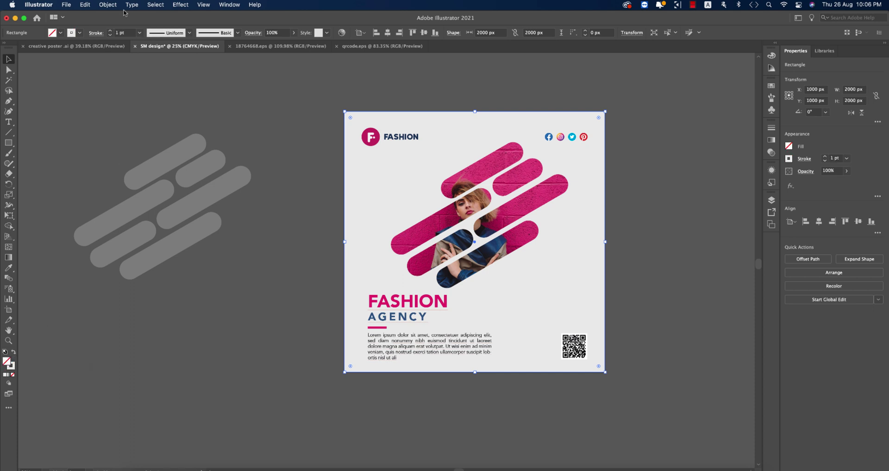
click(139, 32)
click(143, 122)
click(139, 33)
click(152, 176)
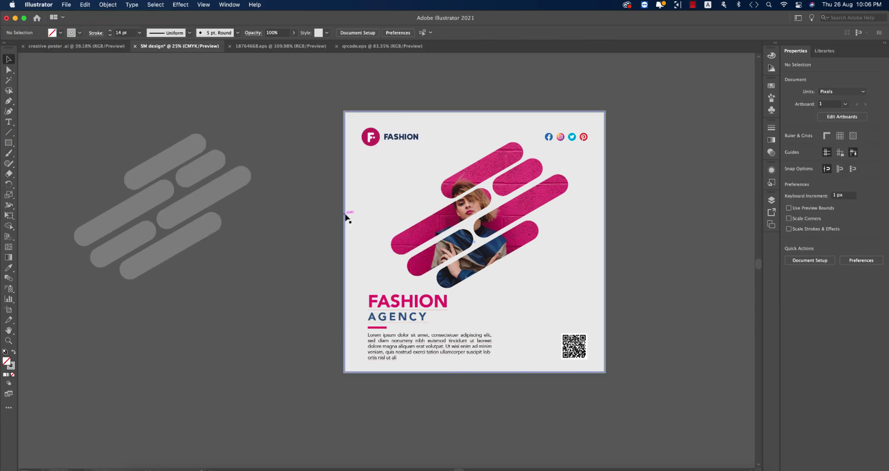
click(96, 33)
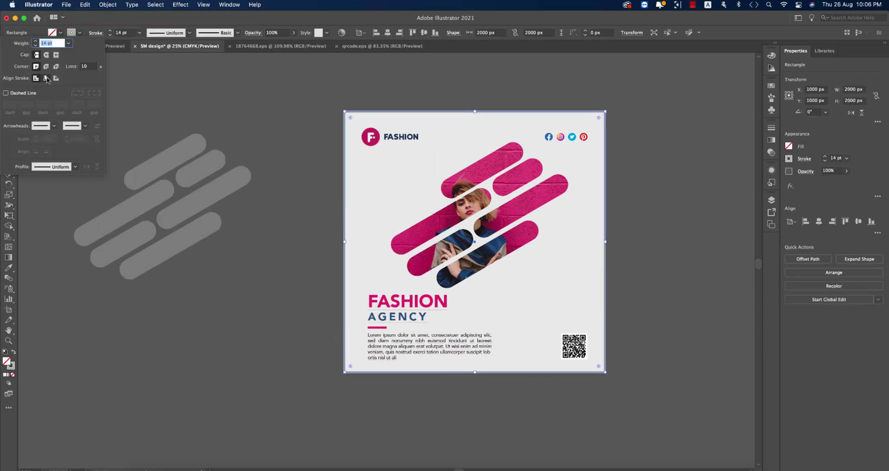
click(45, 68)
click(46, 55)
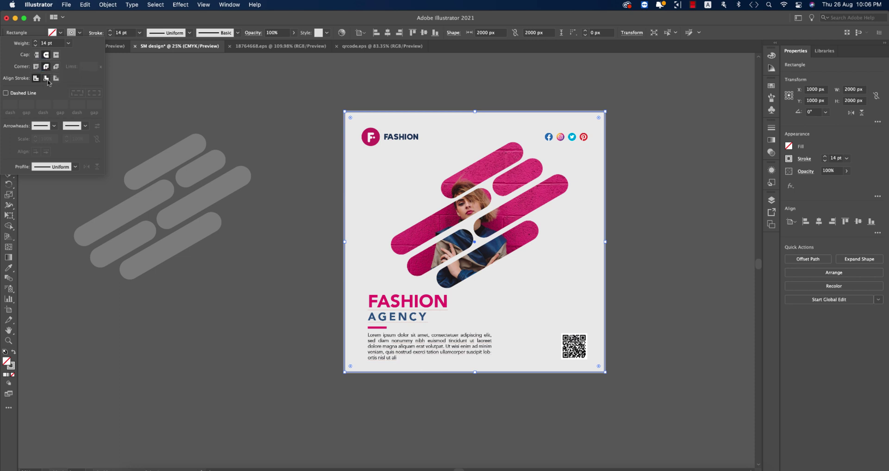
click(46, 79)
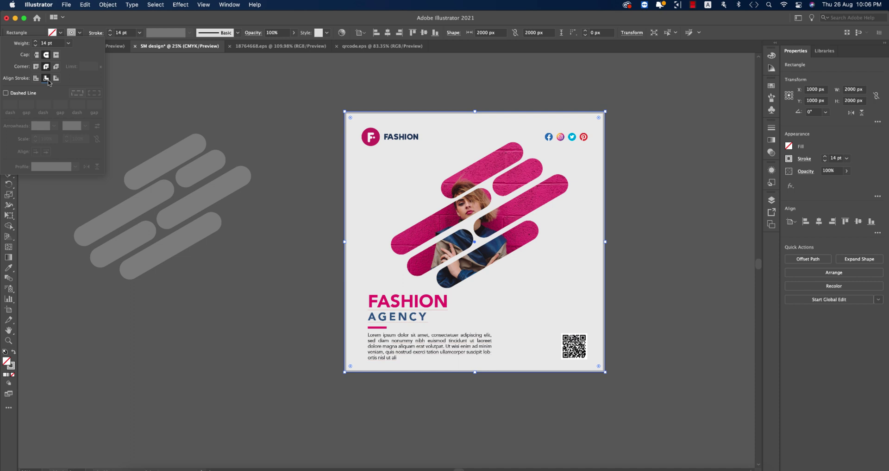
click(273, 247)
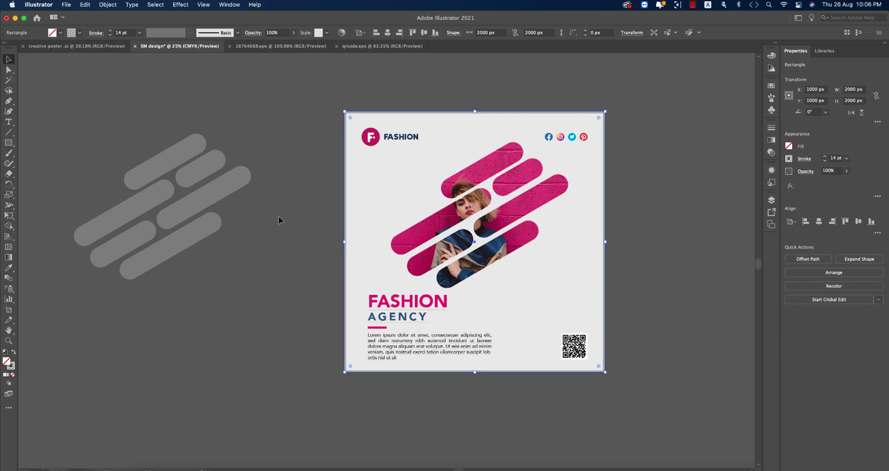
Thicken the border stroke to 33 pt and expand its appearance into a solid shape.
click(324, 229)
click(347, 233)
click(124, 32)
scroll(128, 34, up, 10)
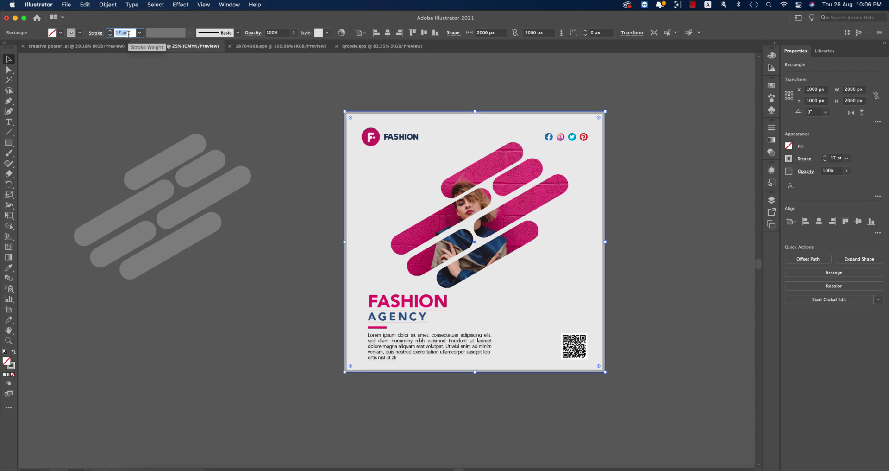
scroll(129, 33, up, 9)
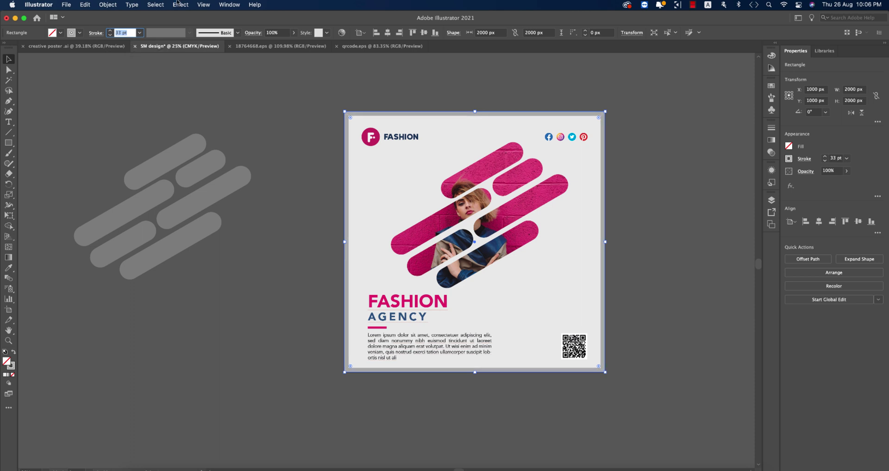
click(112, 7)
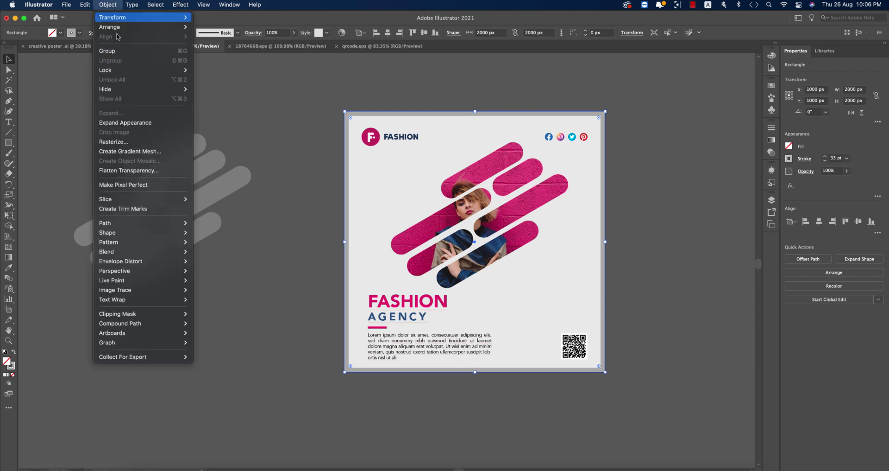
click(119, 123)
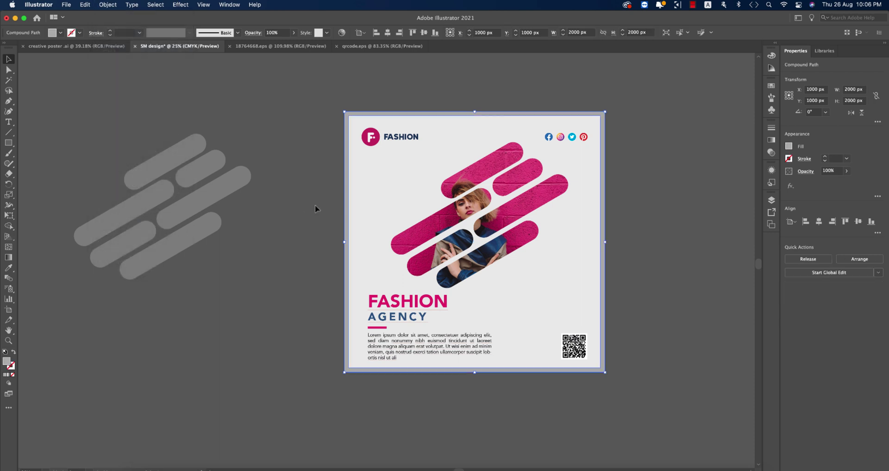
click(285, 244)
click(602, 263)
click(661, 258)
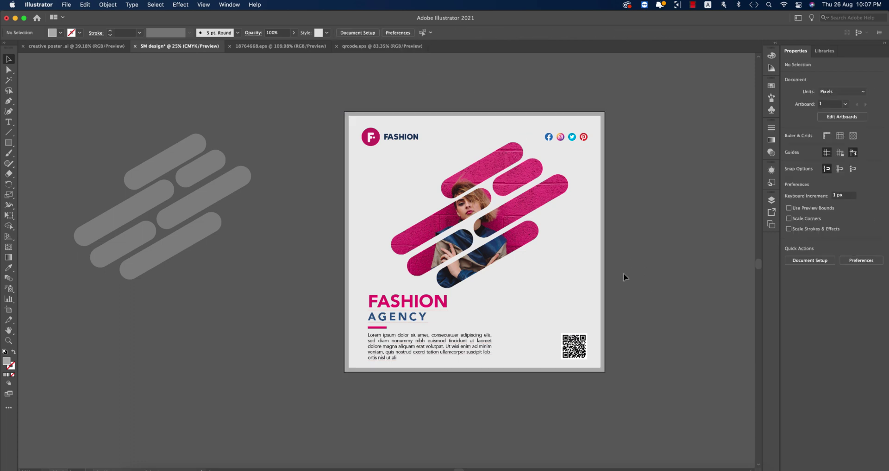
Select all six grey pill bars and drag a duplicate below and to the right.
click(508, 239)
click(268, 238)
click(207, 198)
drag(115, 163, 220, 290)
drag(199, 238, 250, 357)
Turn the copied bars into 7 pt outlines, expand fill and stroke, and group them.
click(15, 353)
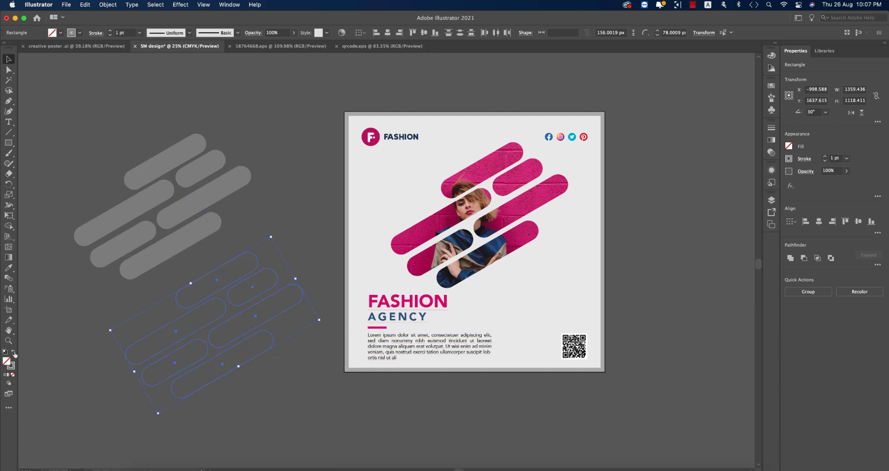
click(140, 33)
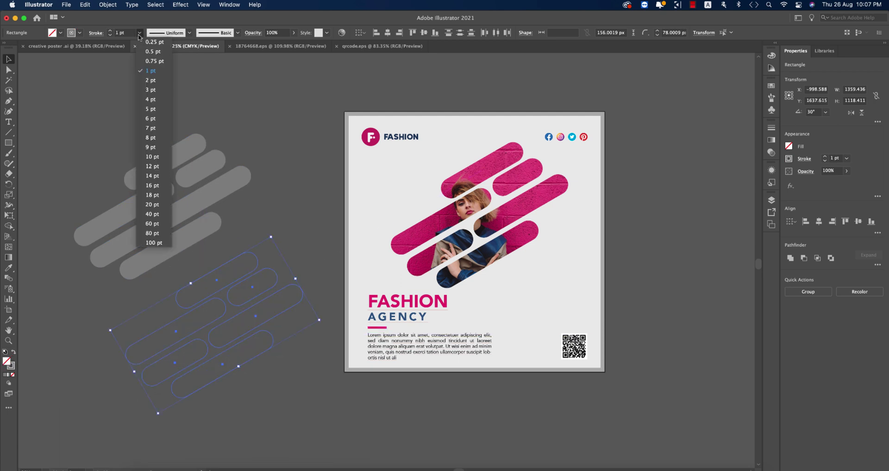
click(156, 134)
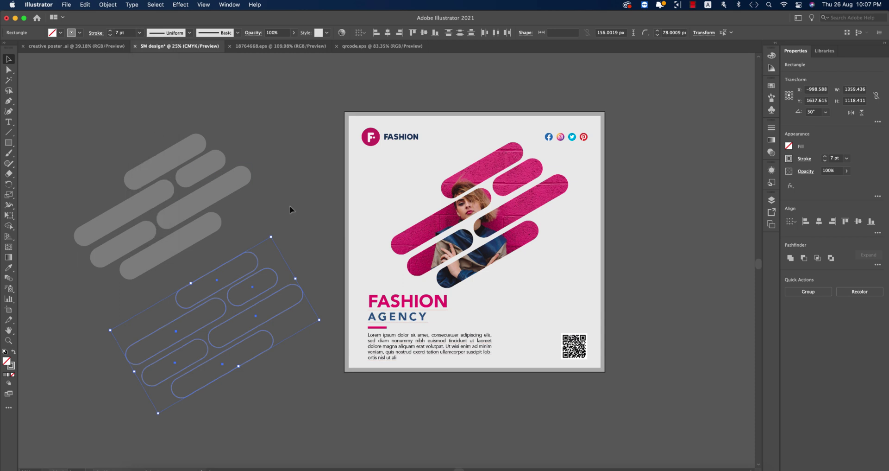
click(110, 5)
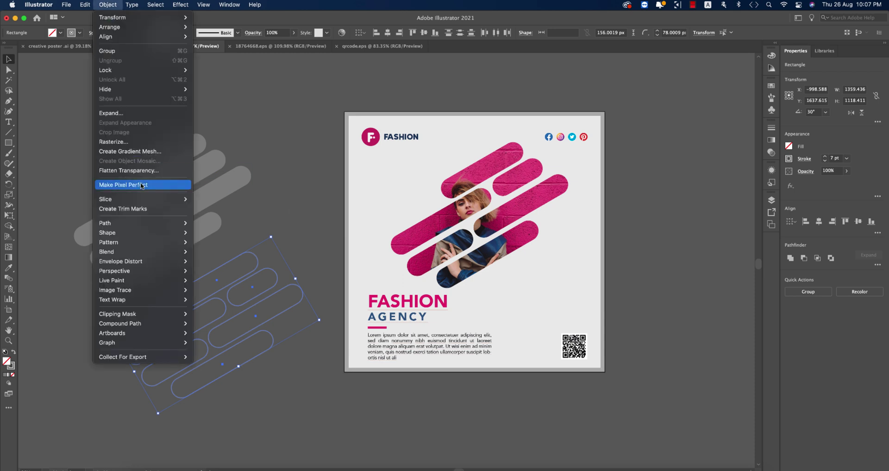
click(111, 113)
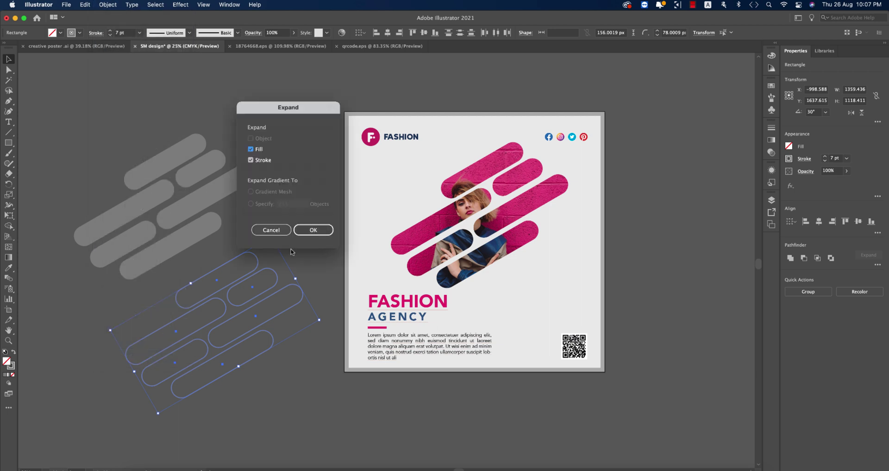
click(314, 233)
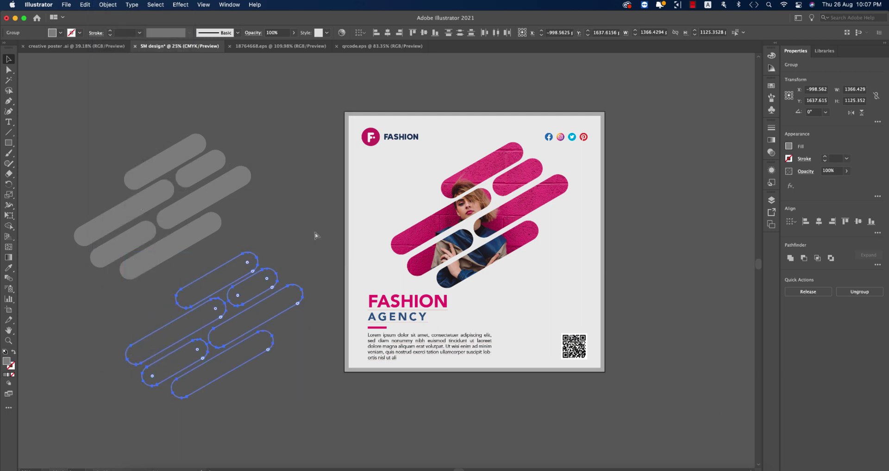
key(super+g)
click(203, 188)
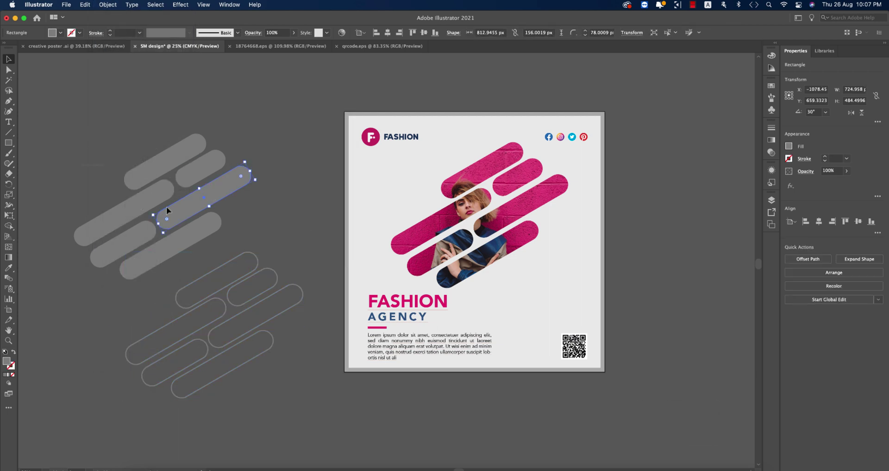
Group the six solid grey pill bars and scale the group up about three times.
key(super+a)
key(super+g)
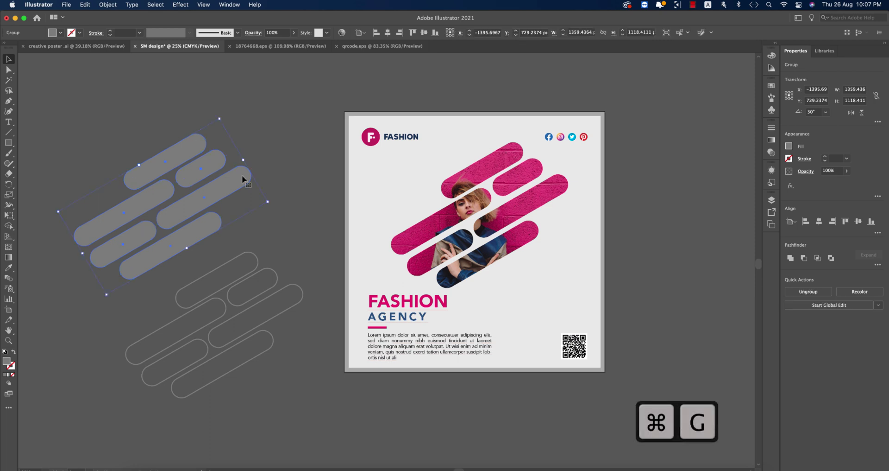
scroll(276, 306, down, 2)
drag(259, 236, 402, 186)
Rotate the enlarged pill group to 300° and move it over the poster.
key(a)
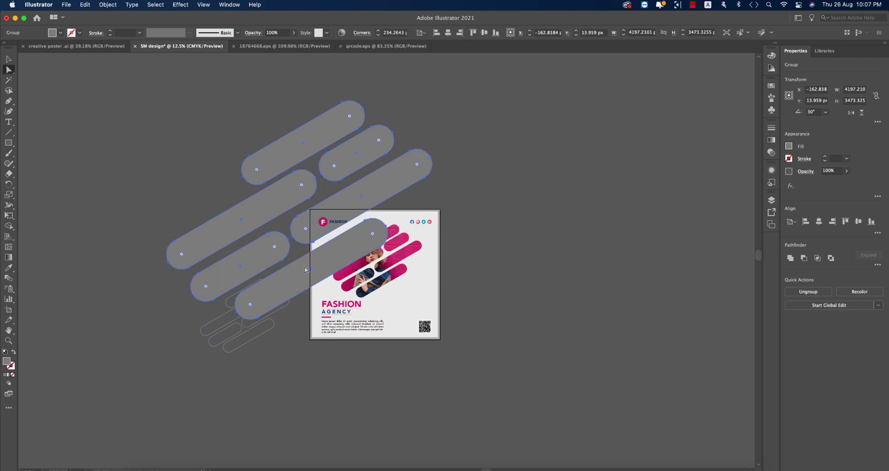
key(v)
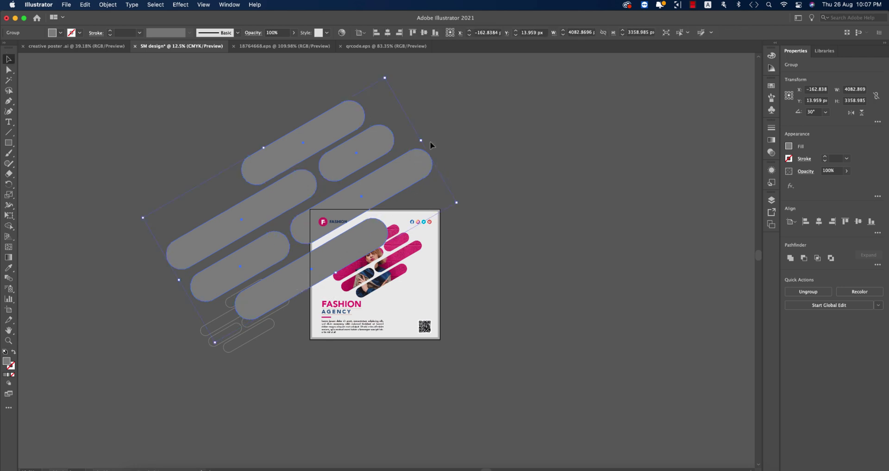
drag(425, 139, 460, 341)
drag(376, 295, 432, 332)
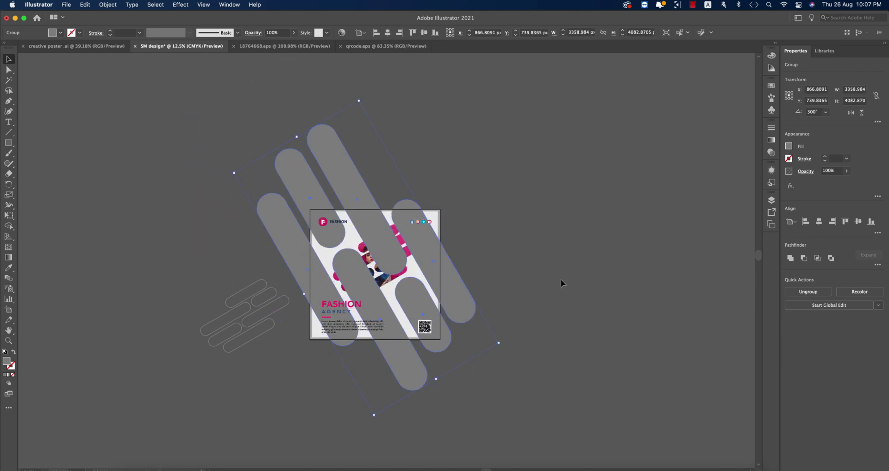
Fade the big pill group to 10% opacity and send it one step backward.
click(293, 33)
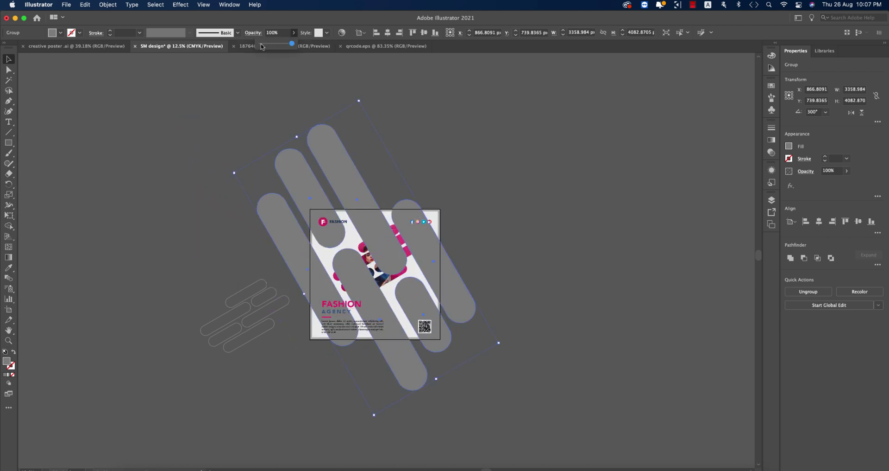
click(262, 45)
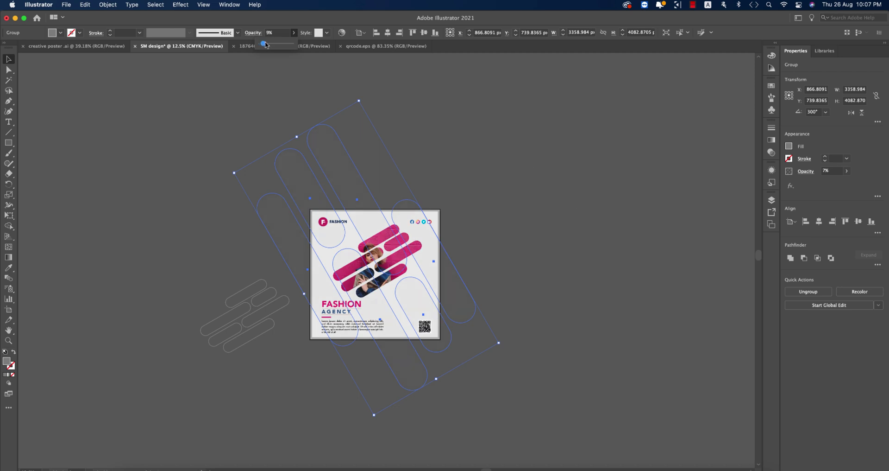
click(532, 190)
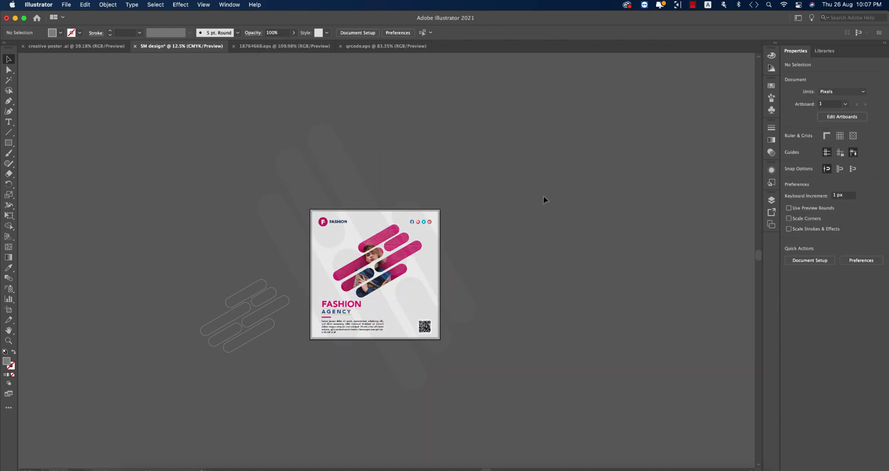
click(391, 274)
key(super+shift+bracketleft)
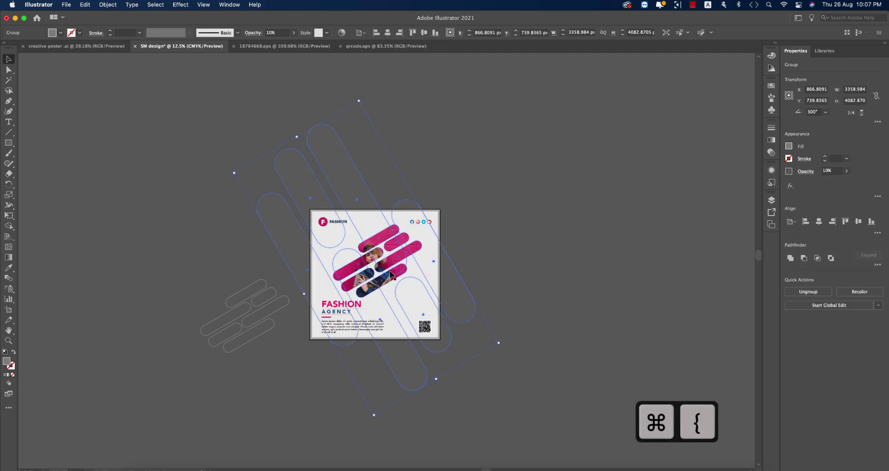
Paste the copied poster square in front and make a clipping mask over the faded pills.
click(496, 285)
click(427, 280)
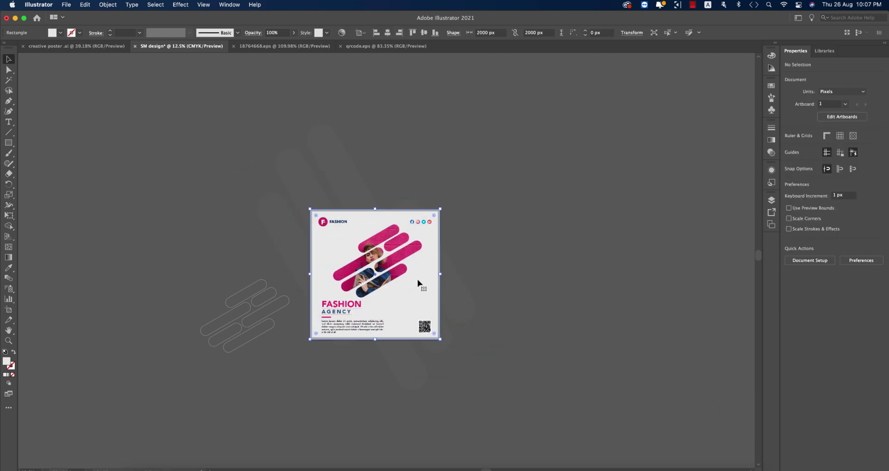
drag(423, 288, 558, 238)
key(super+z)
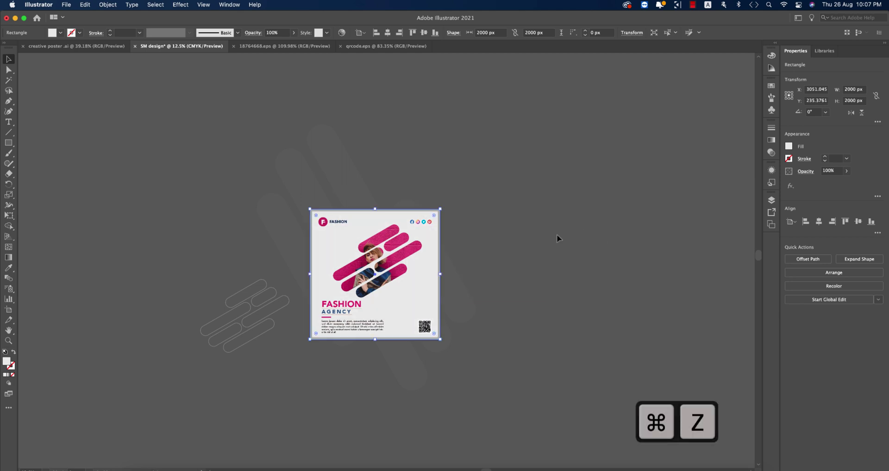
key(super+f)
right_click(419, 301)
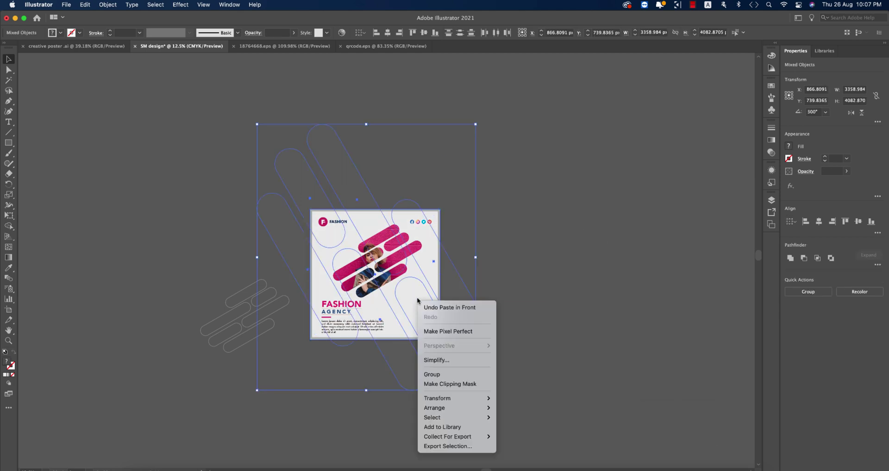
click(469, 383)
scroll(422, 333, up, 1)
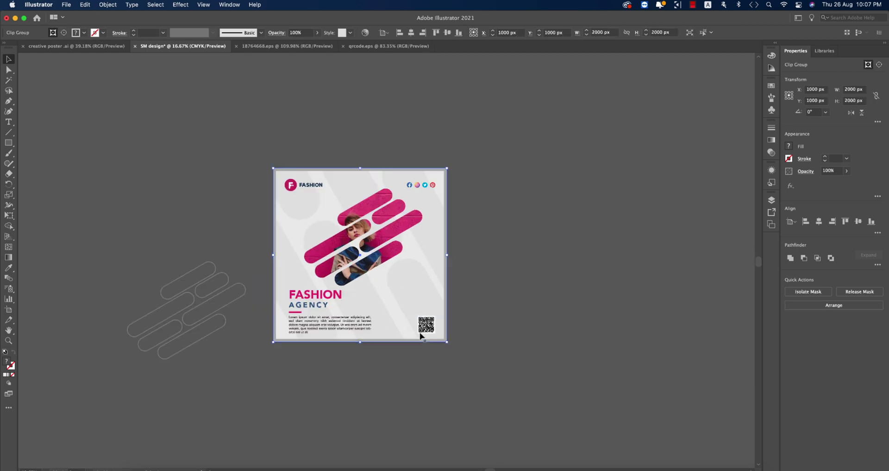
Scale the outlined pill group to about 2106×1734, move it onto the poster, and set 8% opacity.
click(230, 302)
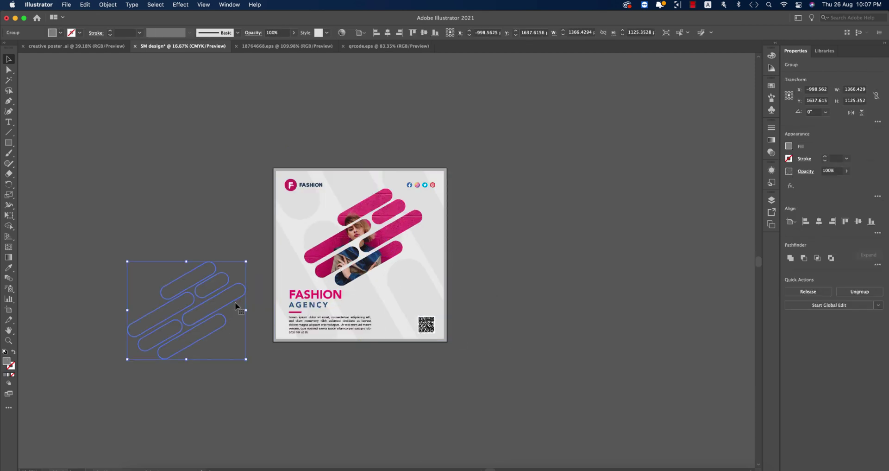
drag(245, 261, 310, 208)
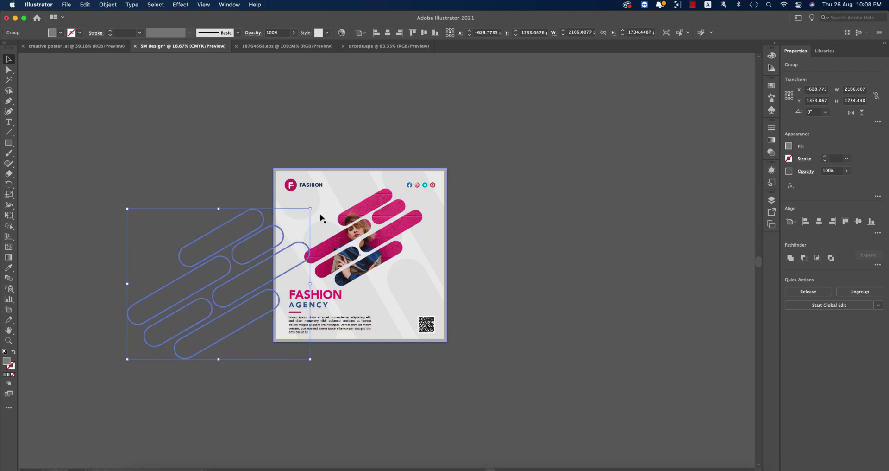
drag(312, 243, 439, 201)
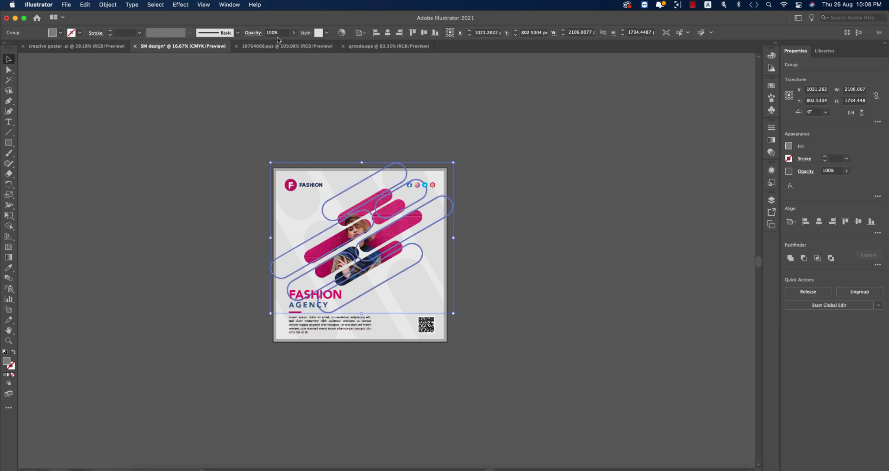
click(293, 32)
drag(294, 43, 263, 46)
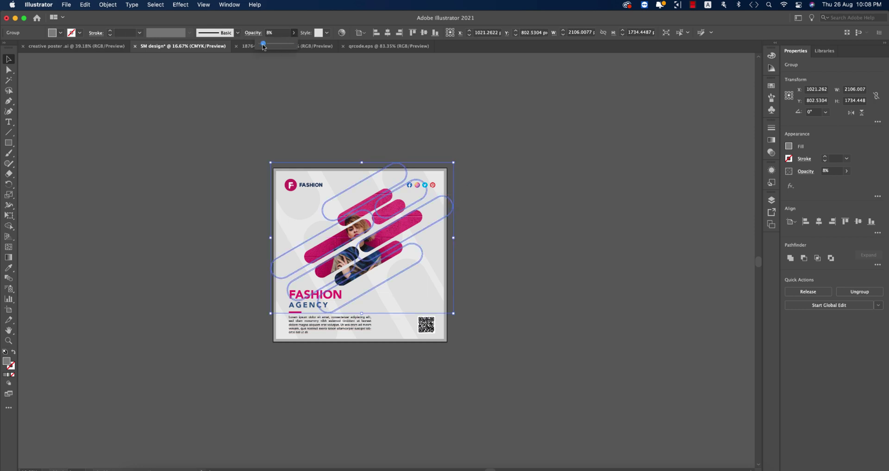
click(564, 188)
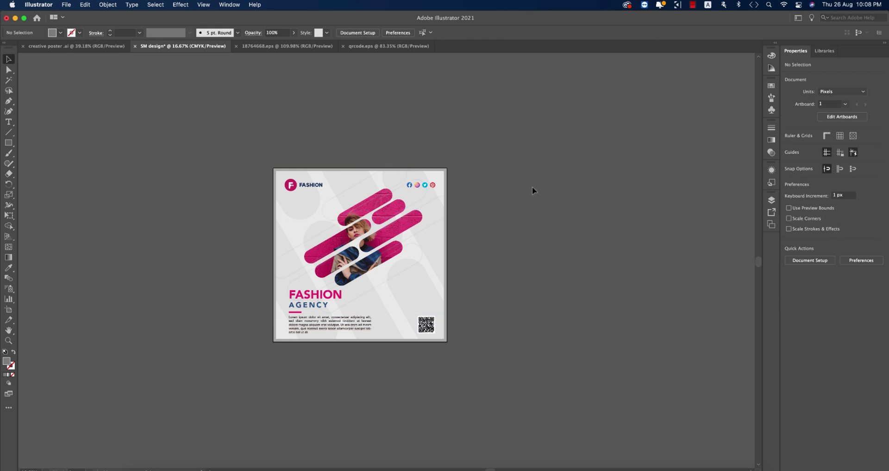
Enlarge the faint 8% pill pattern from its centre.
click(355, 188)
drag(452, 238, 505, 238)
click(591, 263)
click(287, 225)
Create a white 2000×2000 px square centred horizontally and vertically on the artboard.
click(207, 215)
click(5, 144)
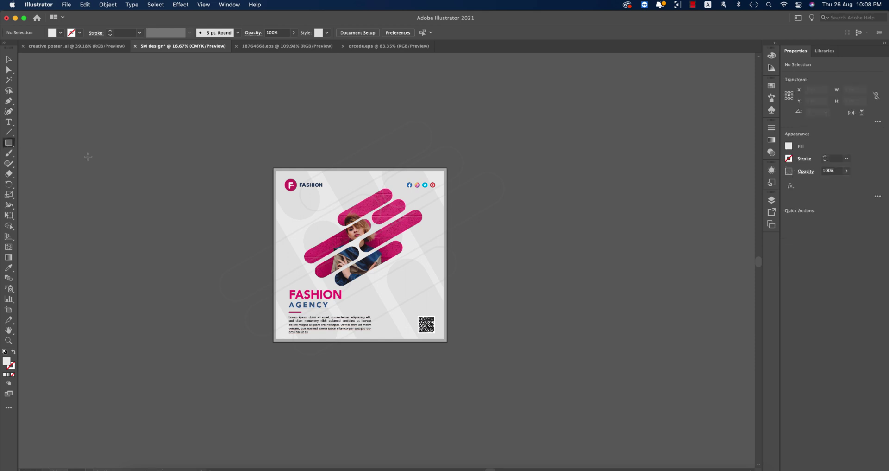
click(87, 157)
click(503, 233)
click(387, 32)
click(424, 32)
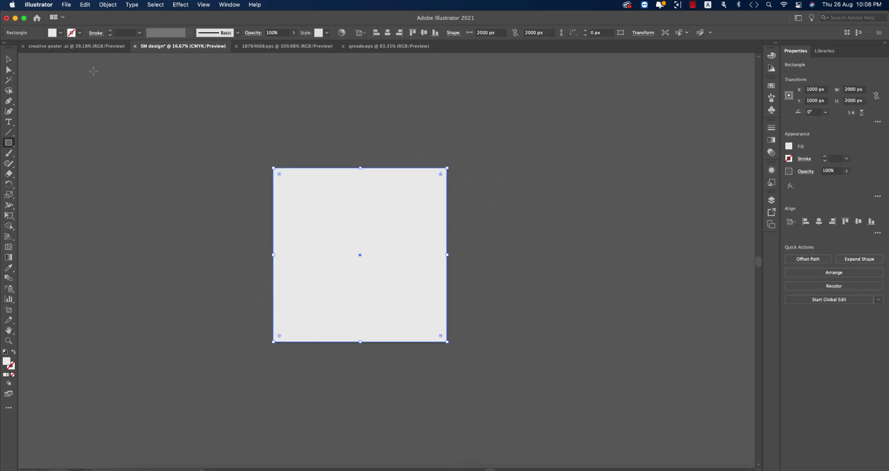
click(8, 59)
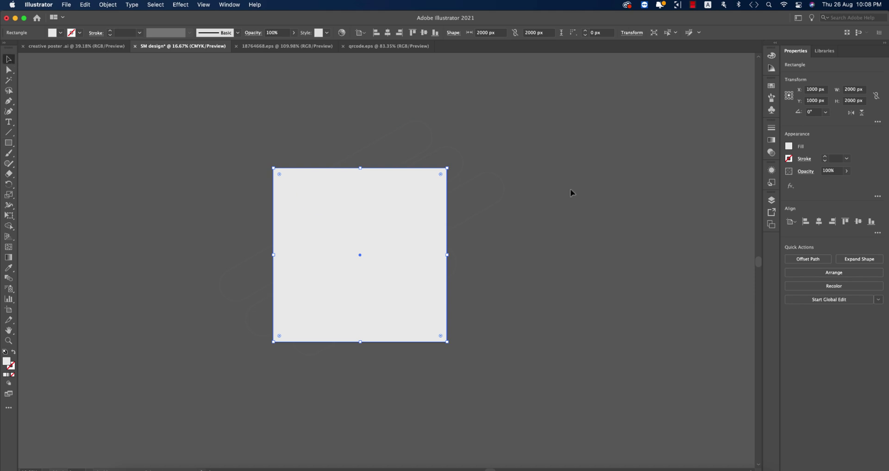
Clip the pill pattern to the square, send it to the back, and rotate it 270°.
shift+click(500, 201)
right_click(388, 215)
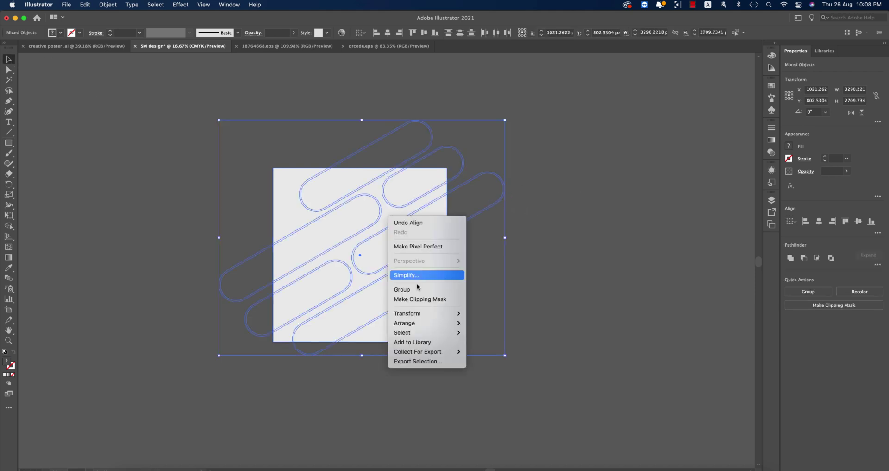
click(420, 299)
key(super+bracketleft)
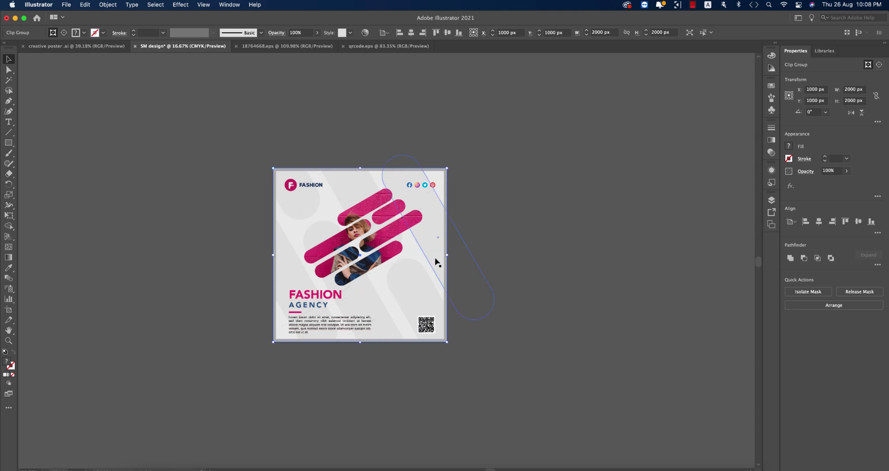
key(super+shift+bracketleft)
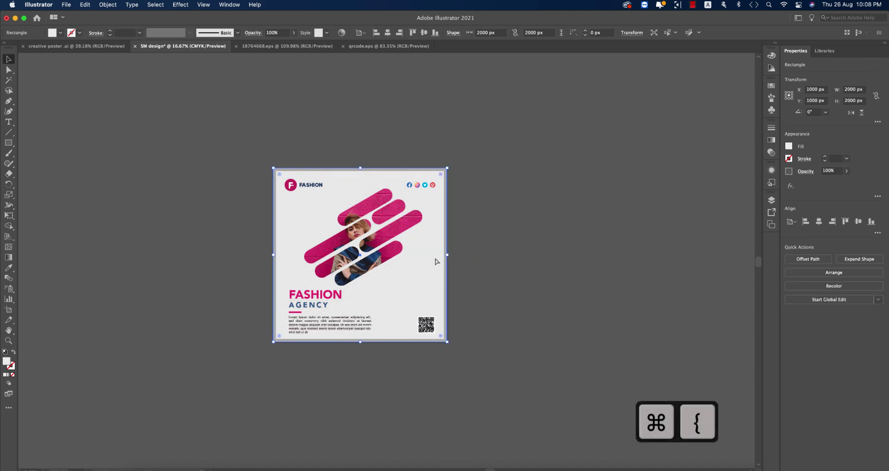
click(605, 301)
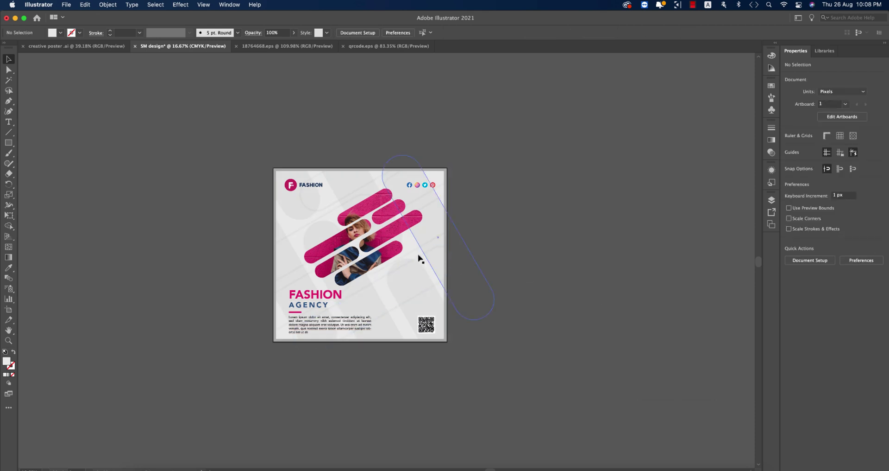
click(419, 256)
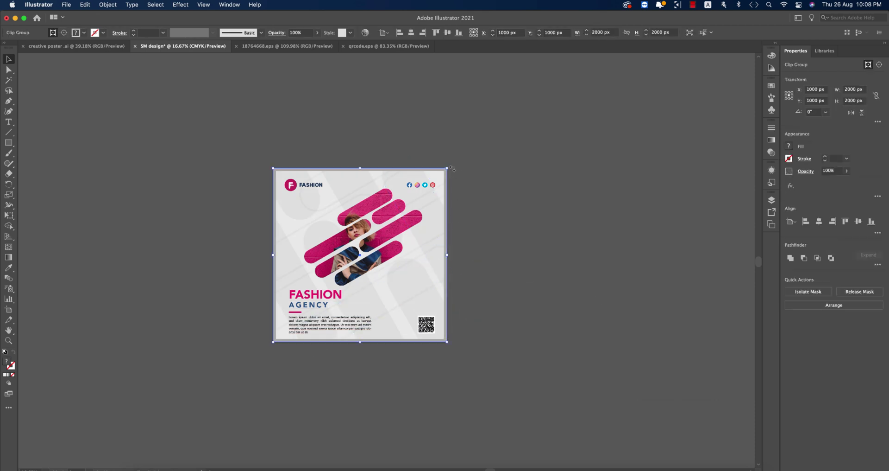
drag(469, 289, 474, 309)
Inside the clip group, enlarge the 8% pill pattern from its centre, then exit isolation.
double_click(432, 259)
click(431, 257)
drag(491, 261, 611, 264)
double_click(619, 287)
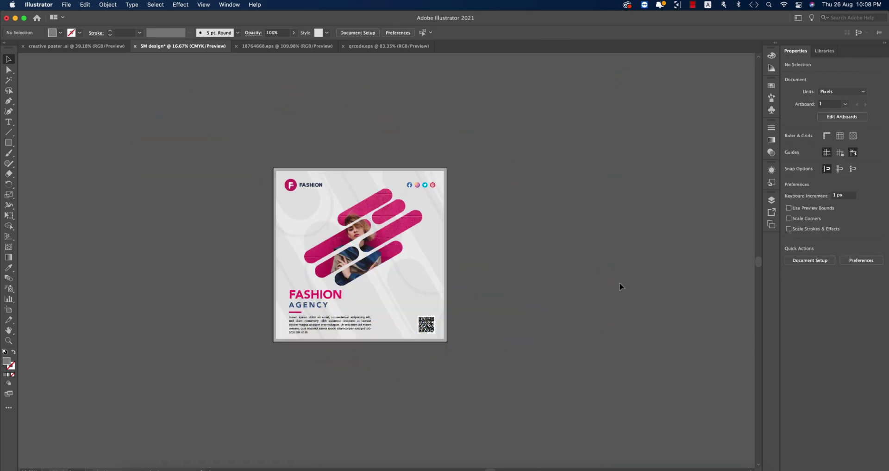
scroll(285, 271, up, 1)
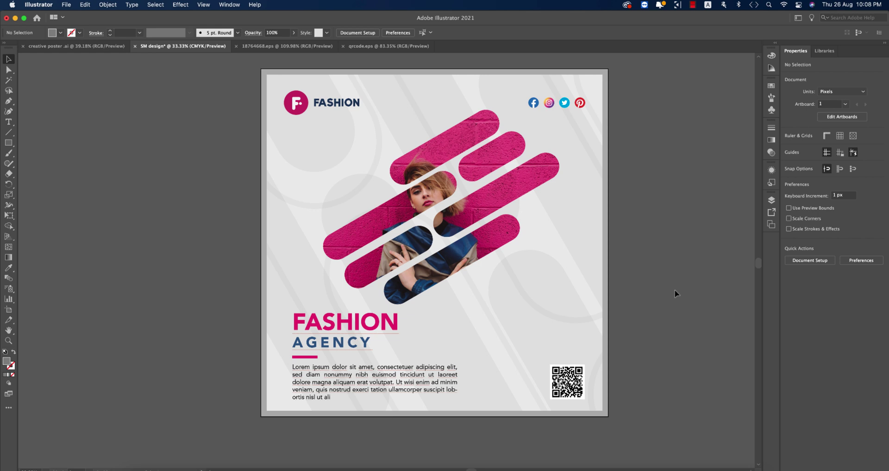
Left-align the FASHION AGENCY text to the logo header as key object.
click(341, 108)
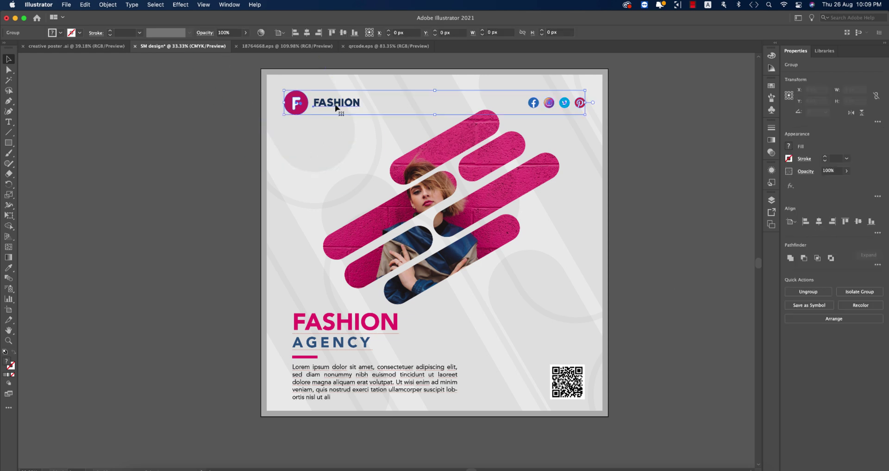
shift+click(567, 381)
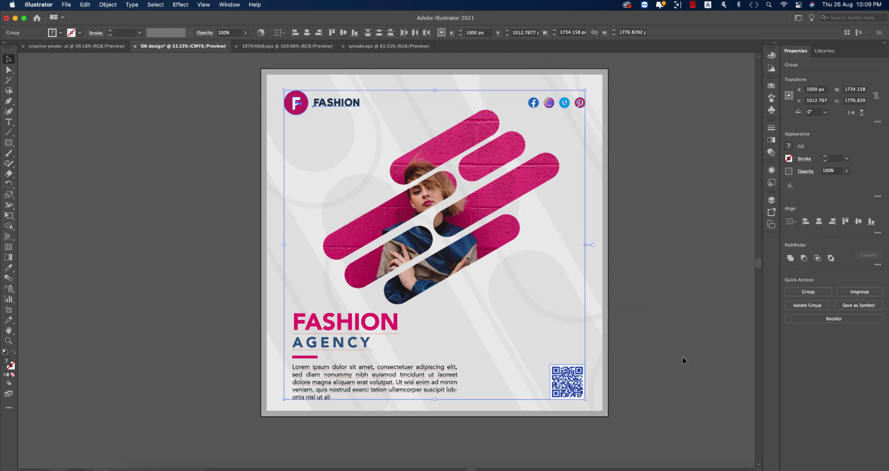
click(639, 359)
click(383, 325)
shift+click(300, 103)
click(300, 103)
click(340, 32)
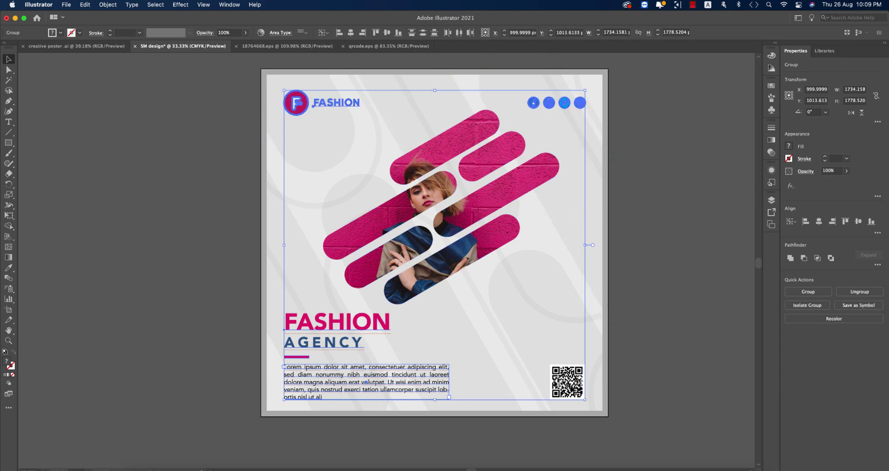
click(667, 166)
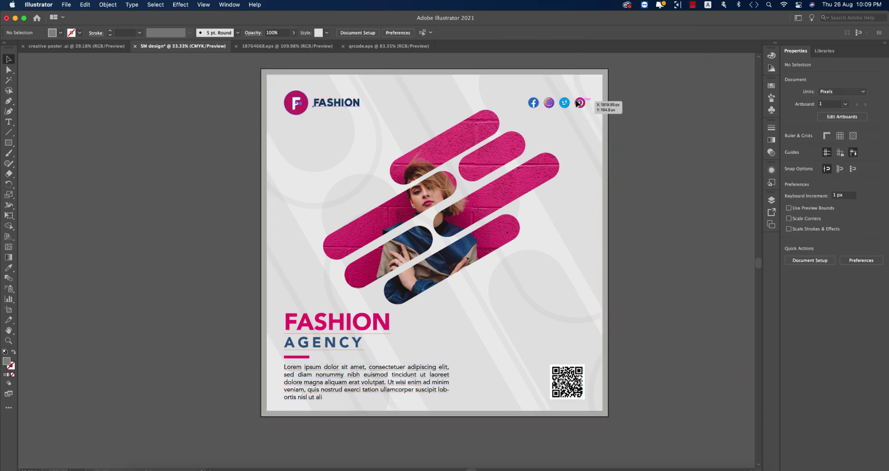
Inside the header group, top-align the social icons to the logo.
double_click(306, 104)
click(305, 104)
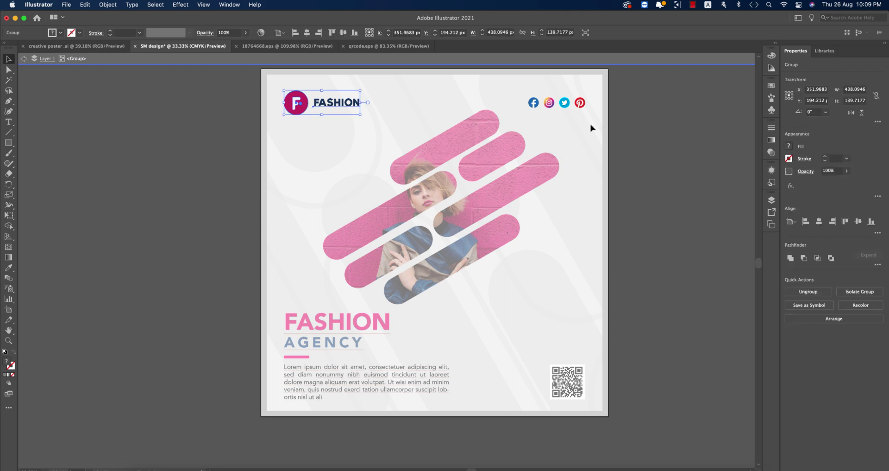
click(293, 105)
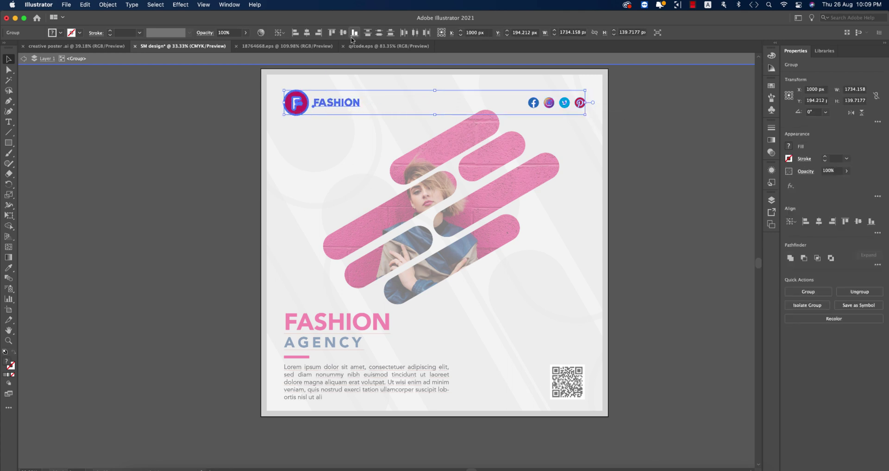
click(332, 33)
key(Escape)
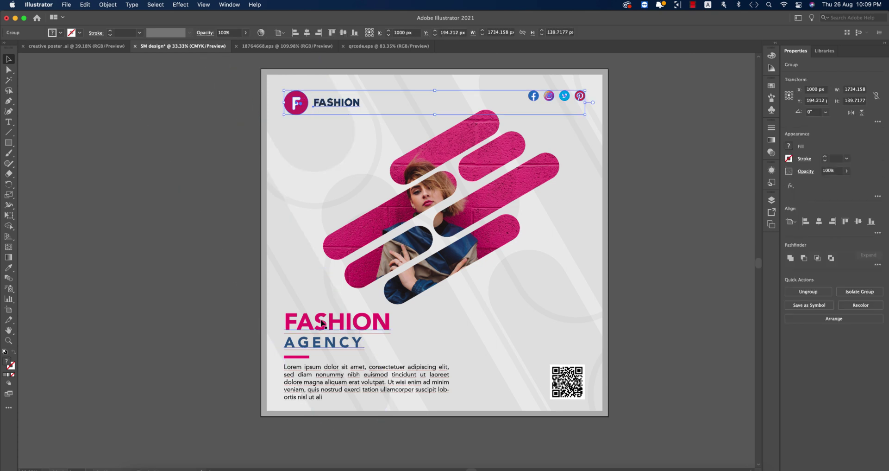
Group the header, body text and QR code and centre the group on the artboard.
shift+click(334, 382)
shift+click(569, 383)
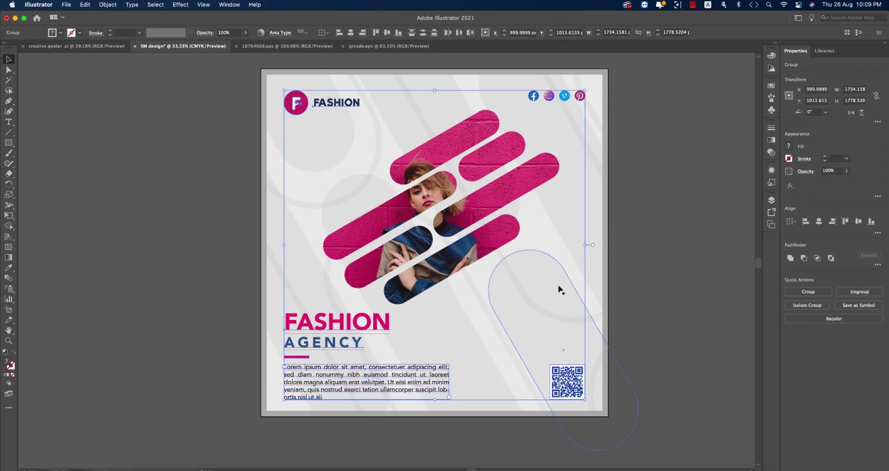
key(super+g)
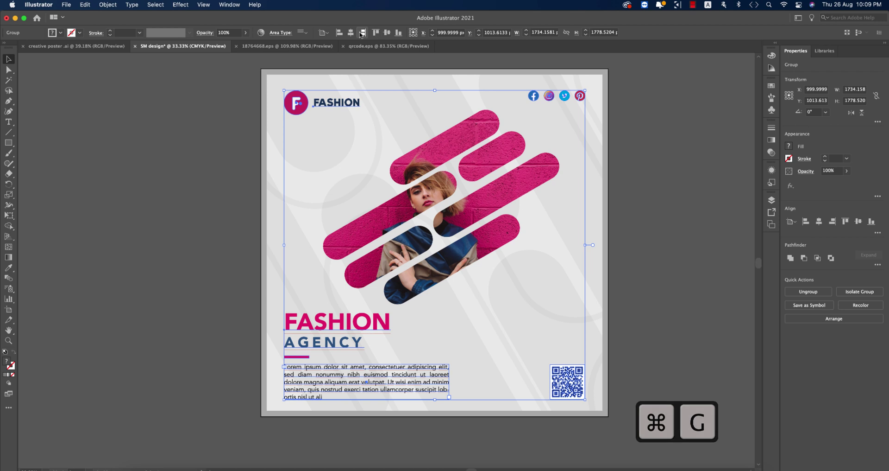
click(351, 32)
click(387, 33)
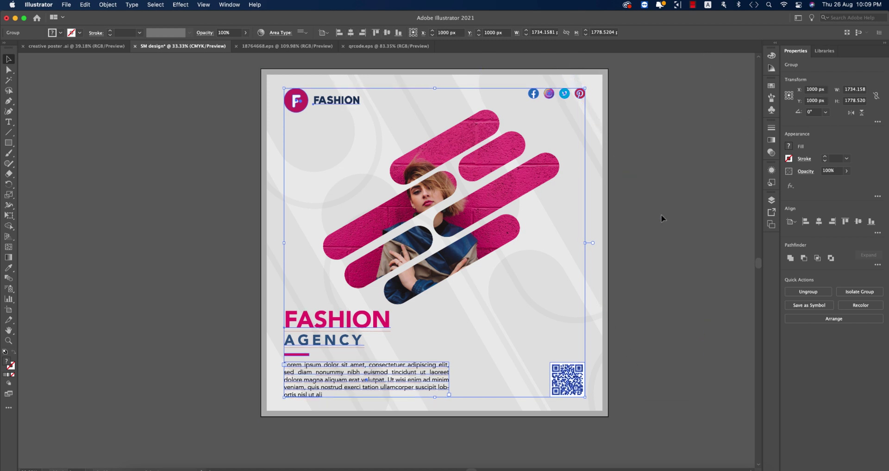
click(661, 218)
Inside the clipped photo, stretch one pill mask shape longer along its angle.
click(472, 210)
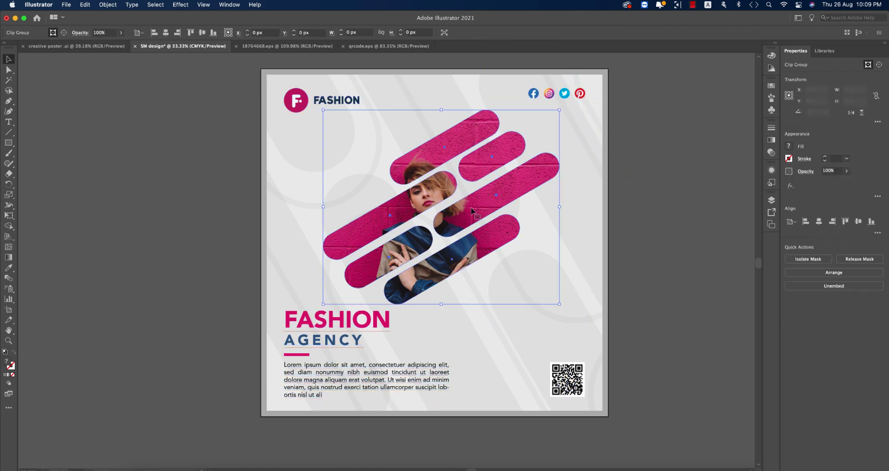
click(662, 264)
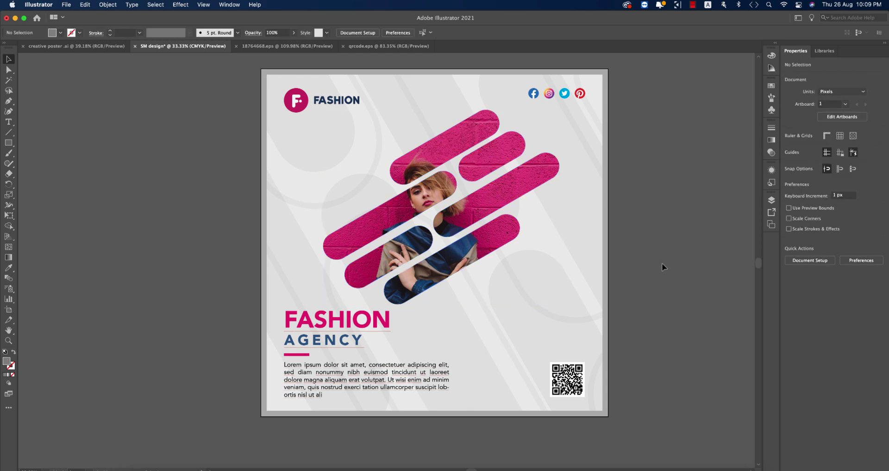
double_click(396, 182)
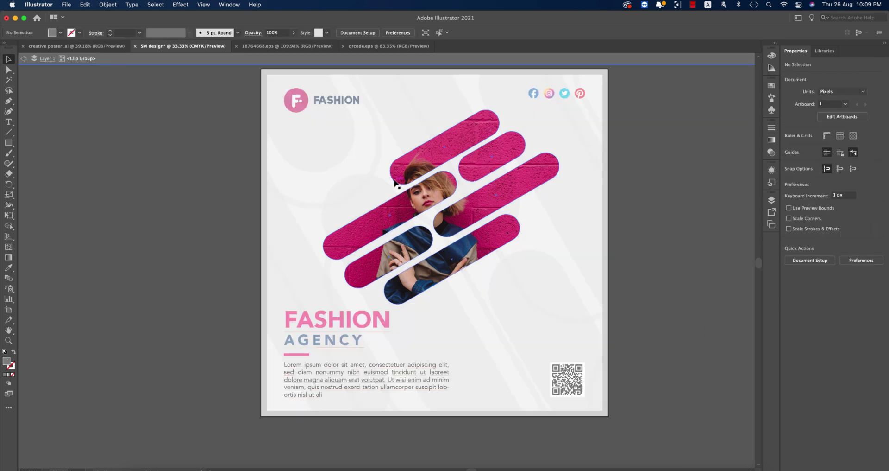
click(396, 181)
double_click(396, 183)
click(394, 182)
drag(394, 182, 366, 192)
double_click(694, 252)
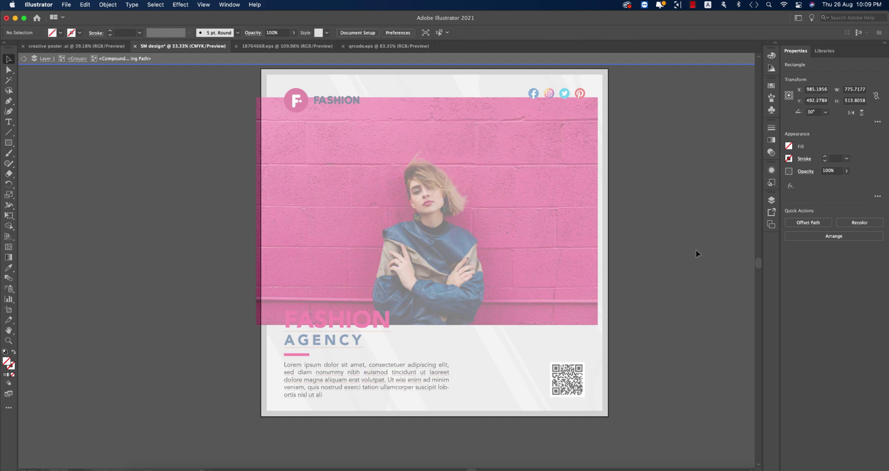